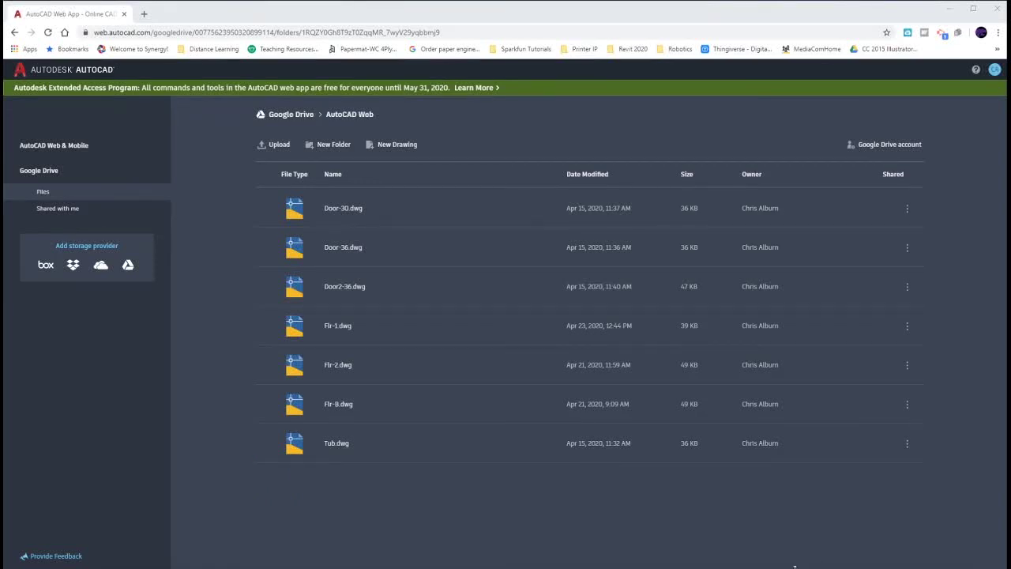
Step: Switch to the Second Floor Door Openings PDF and examine the EQ. closet openings and the shared-wall 1'-10 1/4" and 3'-7" door offsets
key("alt+Tab")
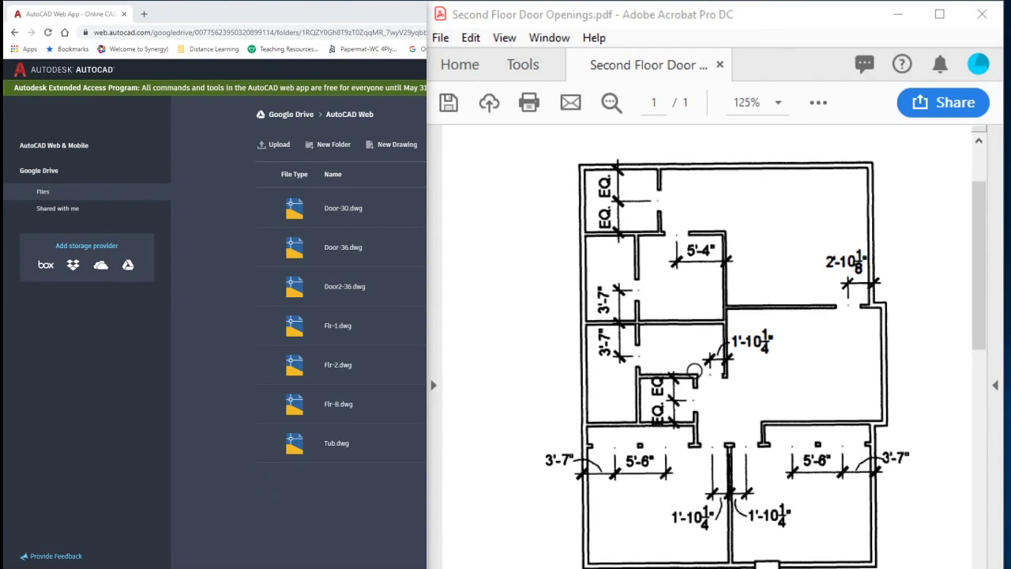
mouse_move(694, 370)
left_mouse_down()
mouse_move(637, 348)
mouse_move(642, 457)
mouse_move(710, 382)
left_mouse_up()
mouse_move(661, 158)
left_mouse_down()
mouse_move(566, 199)
mouse_move(679, 219)
mouse_move(668, 175)
left_mouse_up()
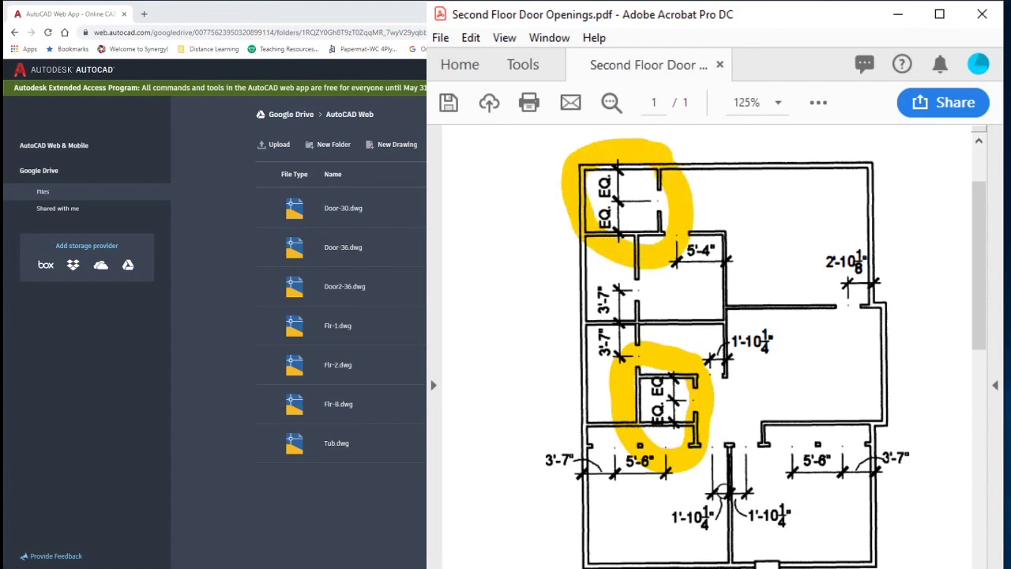
left_click_drag(669, 521, 796, 518)
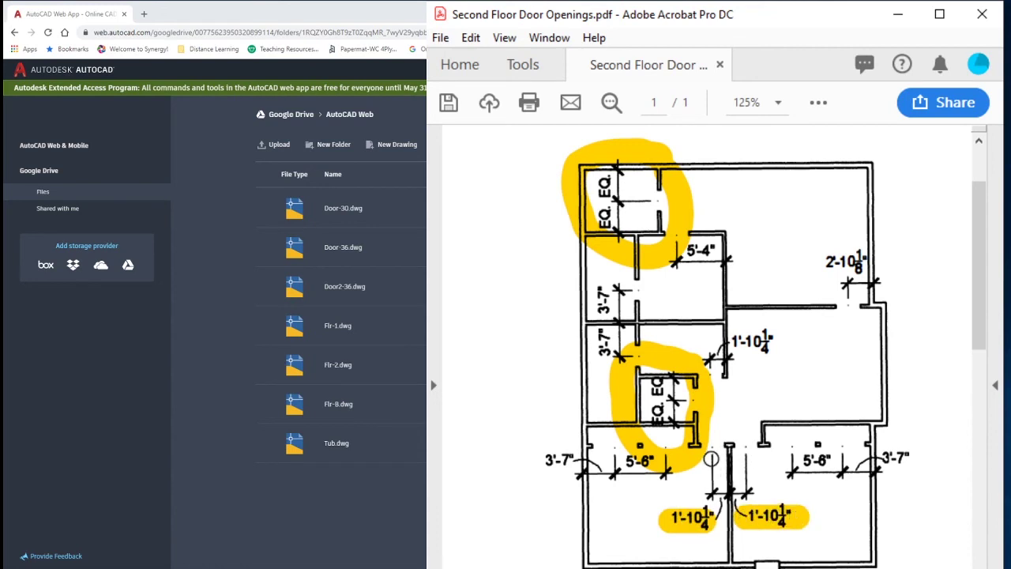
left_click_drag(728, 434, 724, 481)
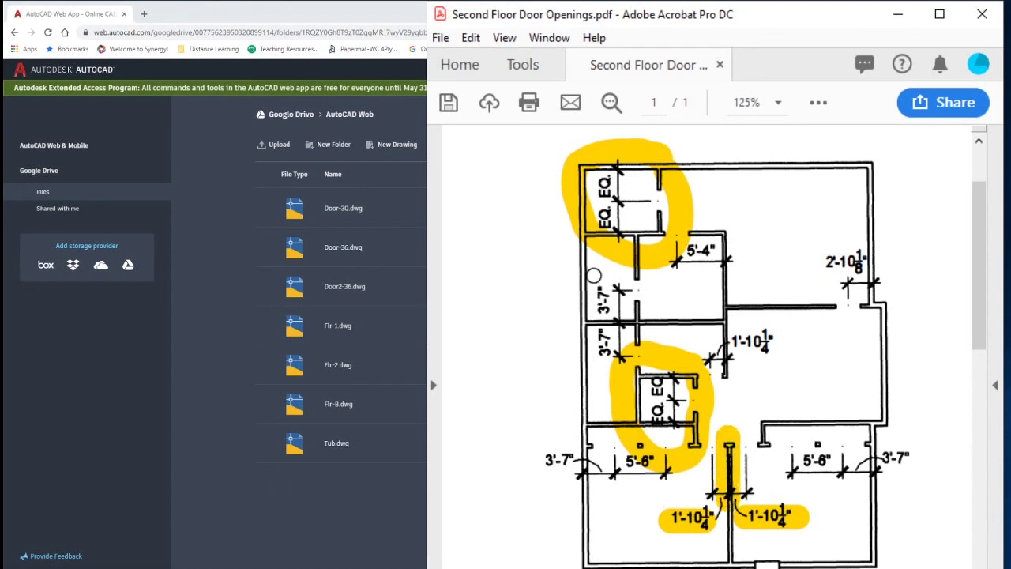
left_click_drag(601, 287, 601, 319)
left_click_drag(602, 329, 607, 360)
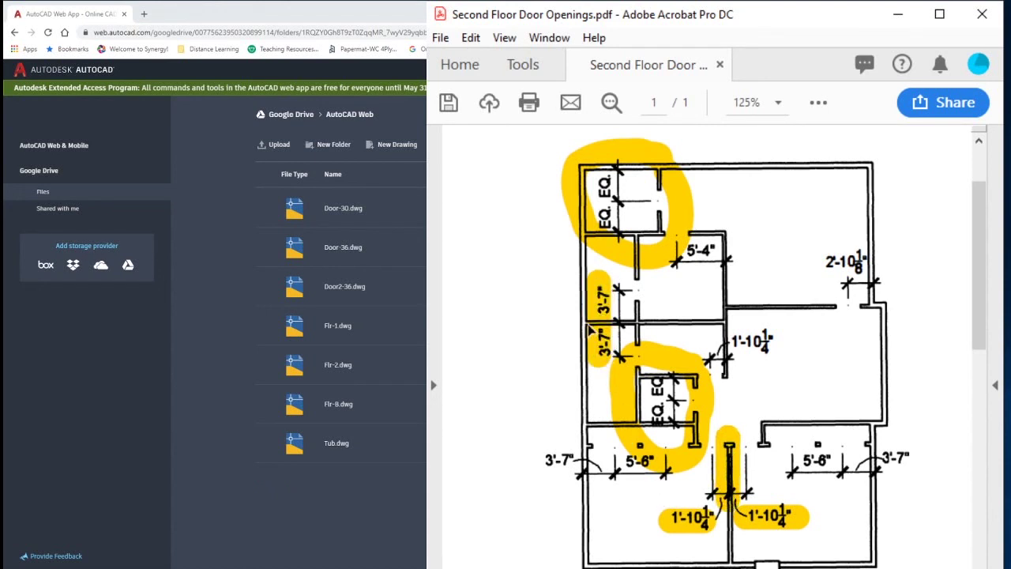
left_click_drag(577, 321, 660, 324)
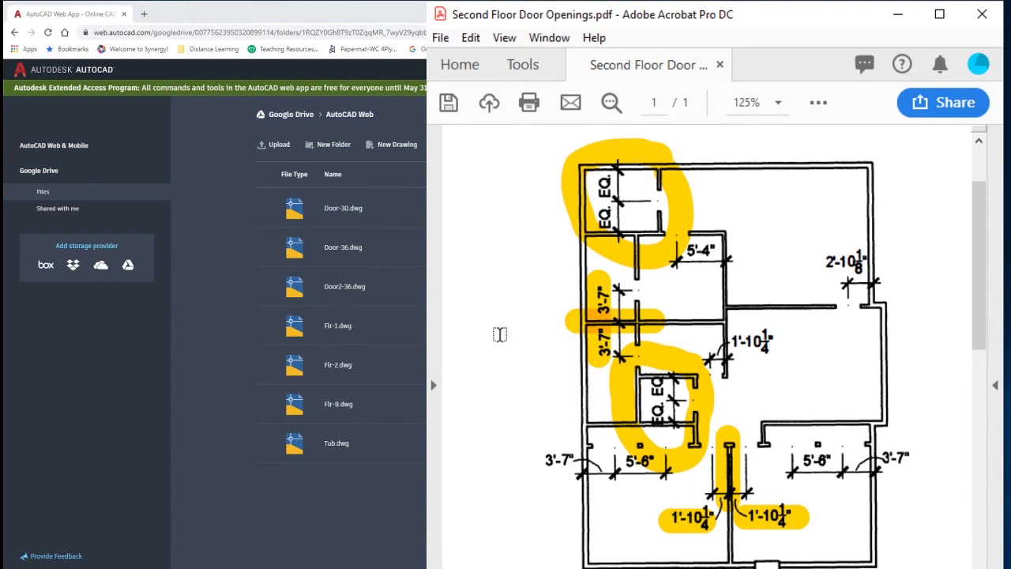
Step: Undo all highlight marks on the door openings plan
key("ctrl+z")
key("ctrl+z")
key("ctrl+z")
key("ctrl+z")
key("ctrl+z")
key("ctrl+z")
key("ctrl+z")
key("ctrl+z")
key("ctrl+z")
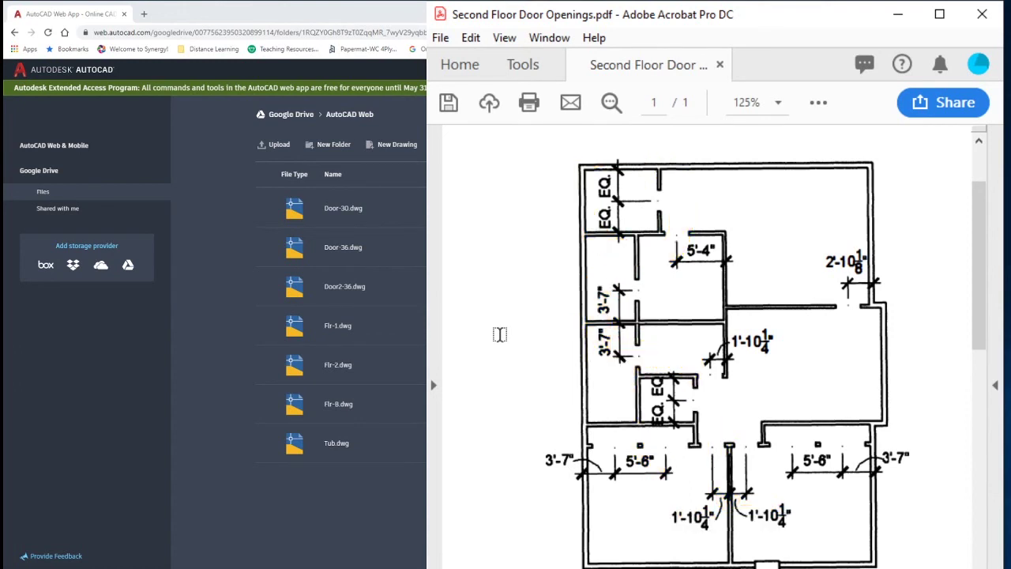
Step: Switch back to the AutoCAD web app and open the drawing Flr-2.dwg
left_click(398, 325)
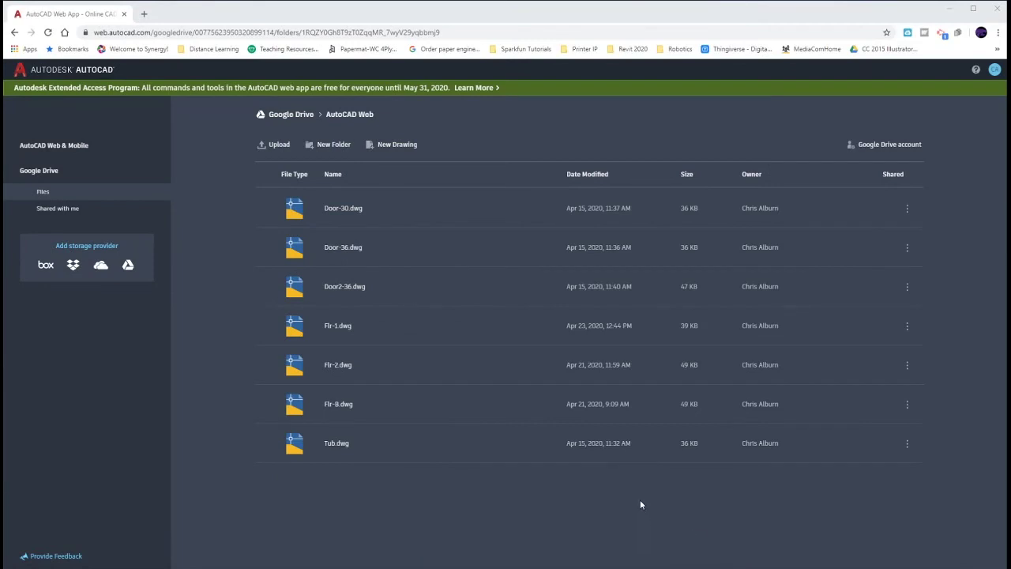
left_click(338, 365)
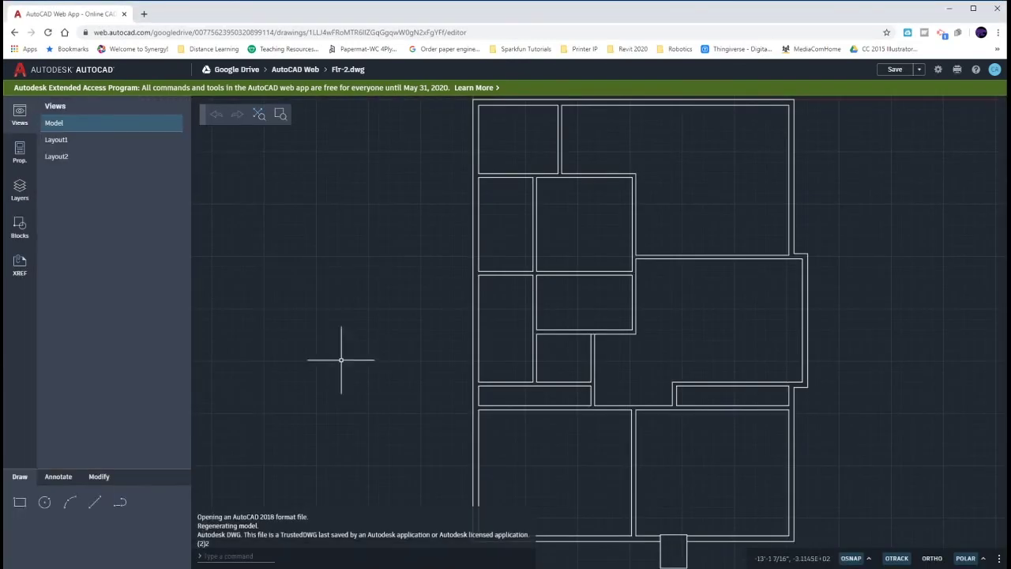
Step: Draw a vertical centre line from the midpoint of the hallway's lower wall line down inside the partition between the two lower bedrooms
scroll(678, 440, "up", 8)
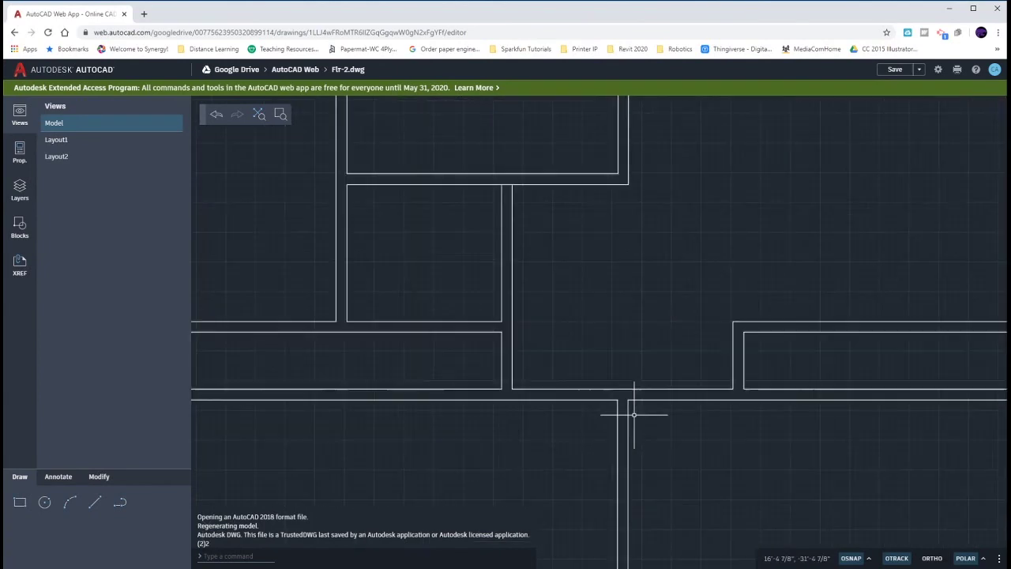
middle_click_drag(664, 443, 637, 348)
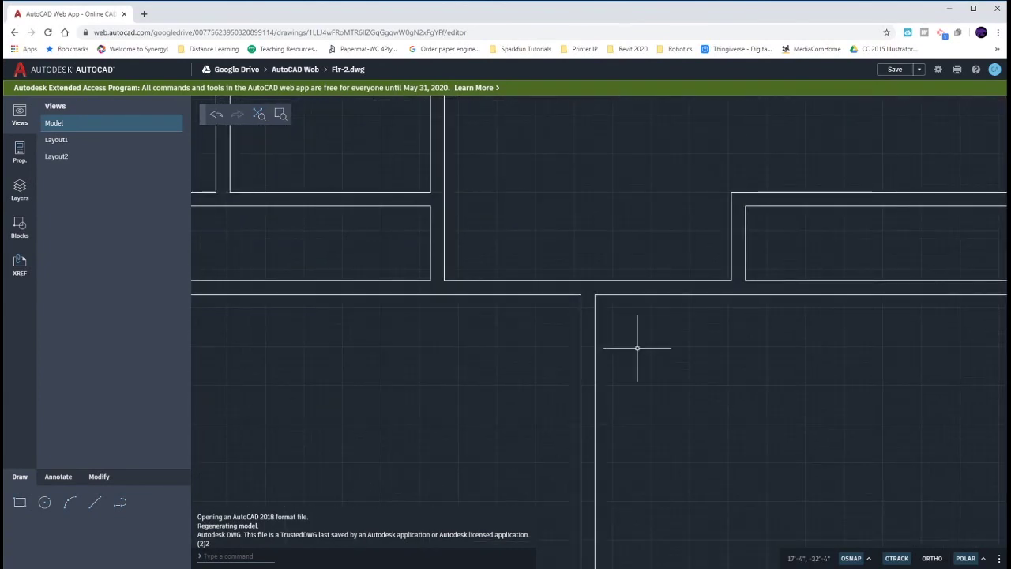
type("l")
key("Return")
right_click(587, 274)
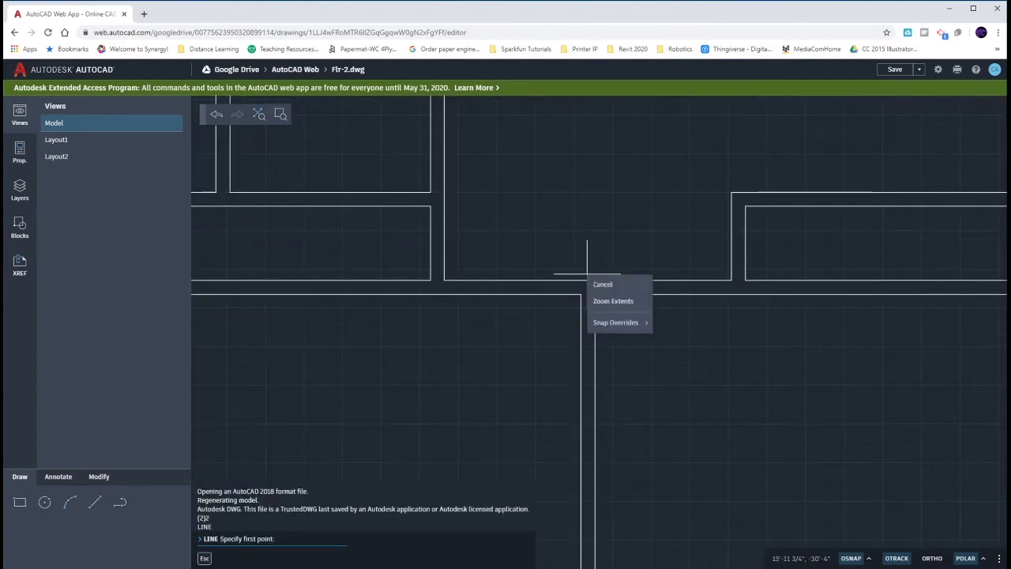
mouse_move(605, 321)
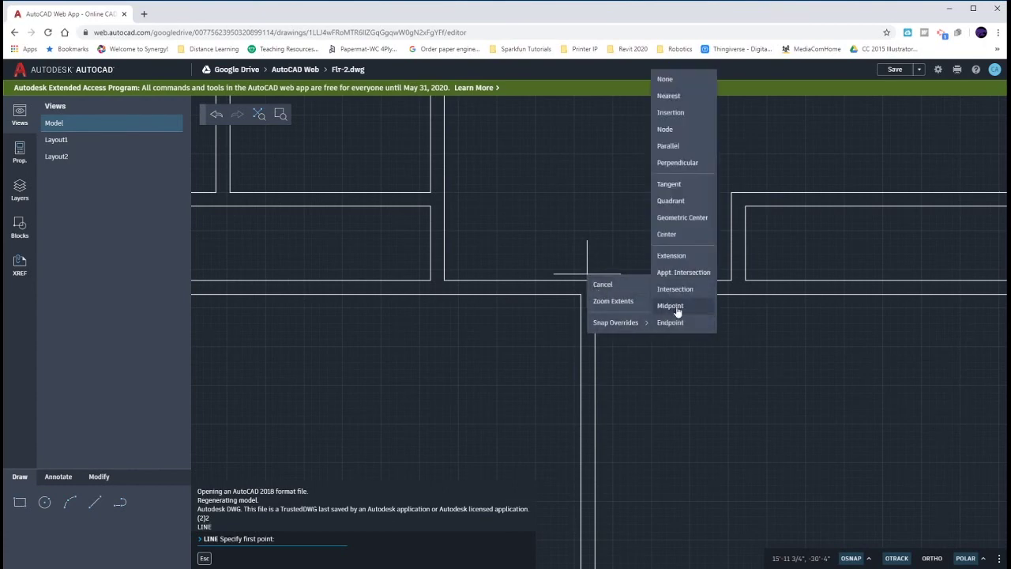
left_click(671, 306)
left_click(588, 279)
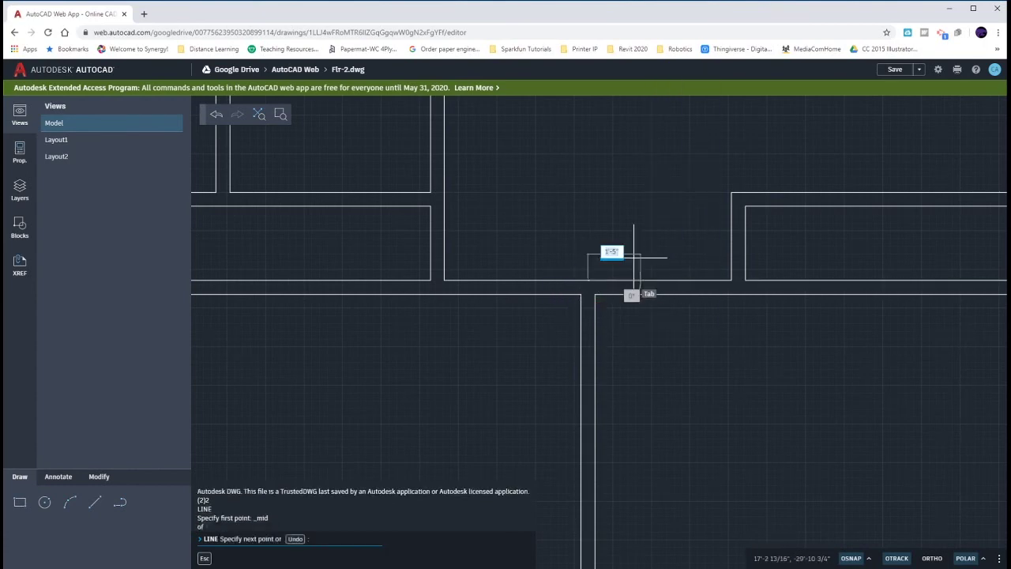
left_click(588, 391)
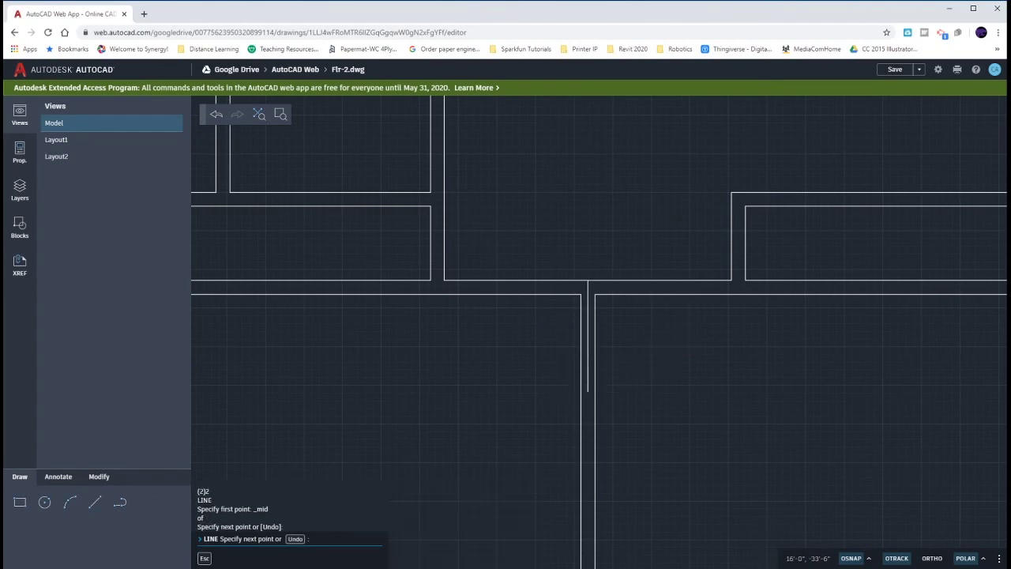
key("Escape")
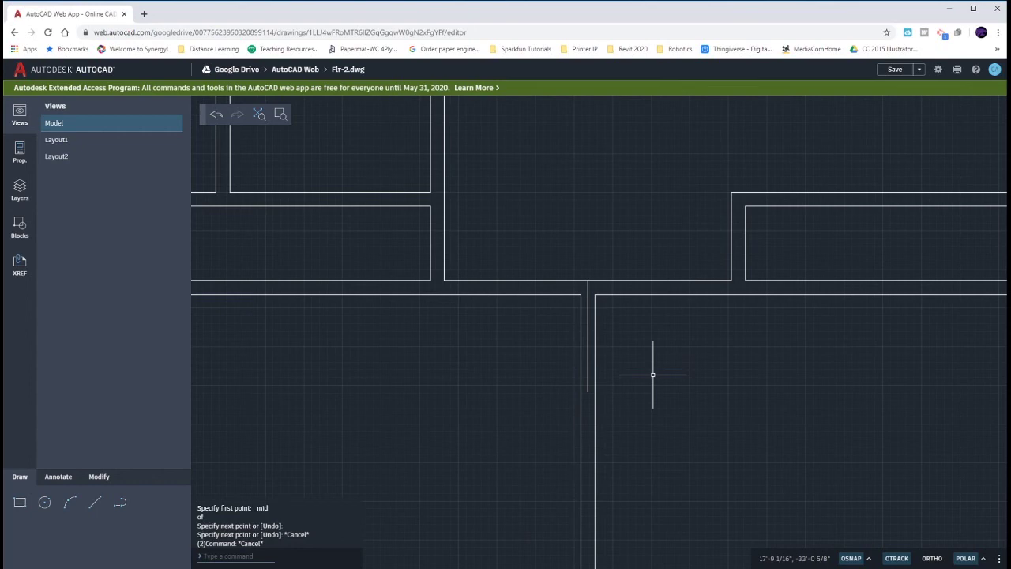
Step: Offset the partition centre line 1'-10 1/4" to each side to mark the two bedroom door centres
type("o")
key("Return")
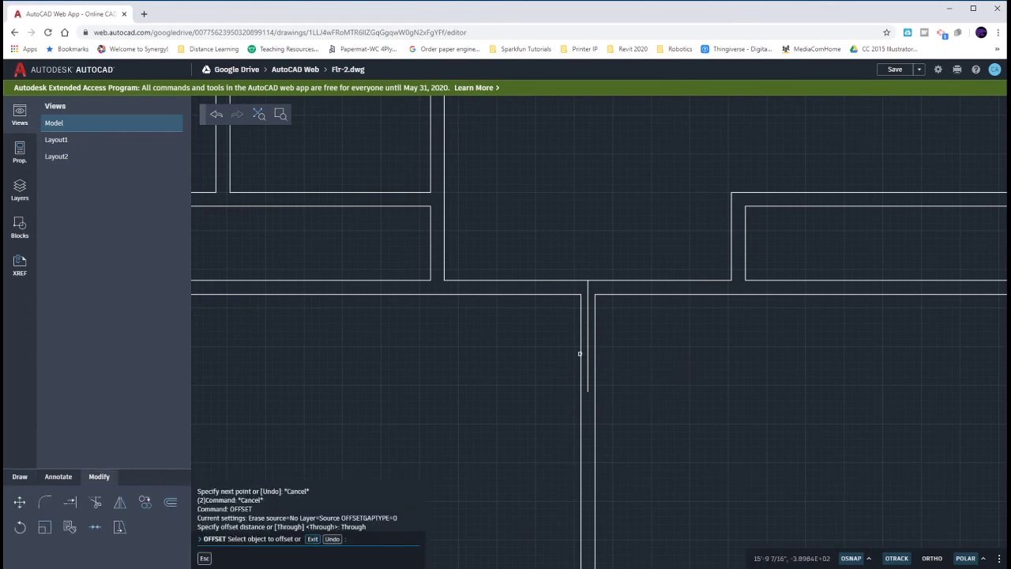
left_click(587, 354)
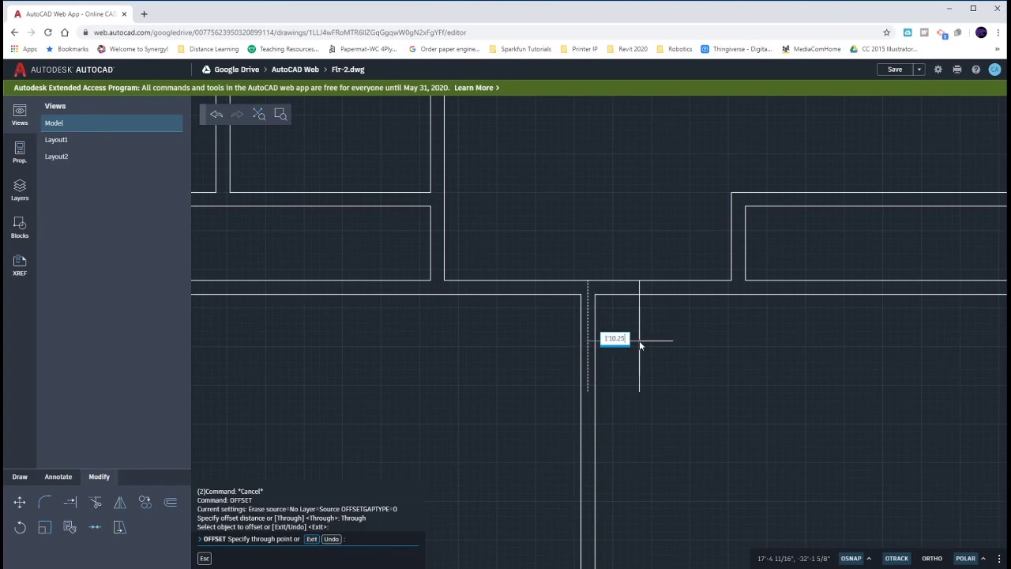
type("1'10.25")
key("Return")
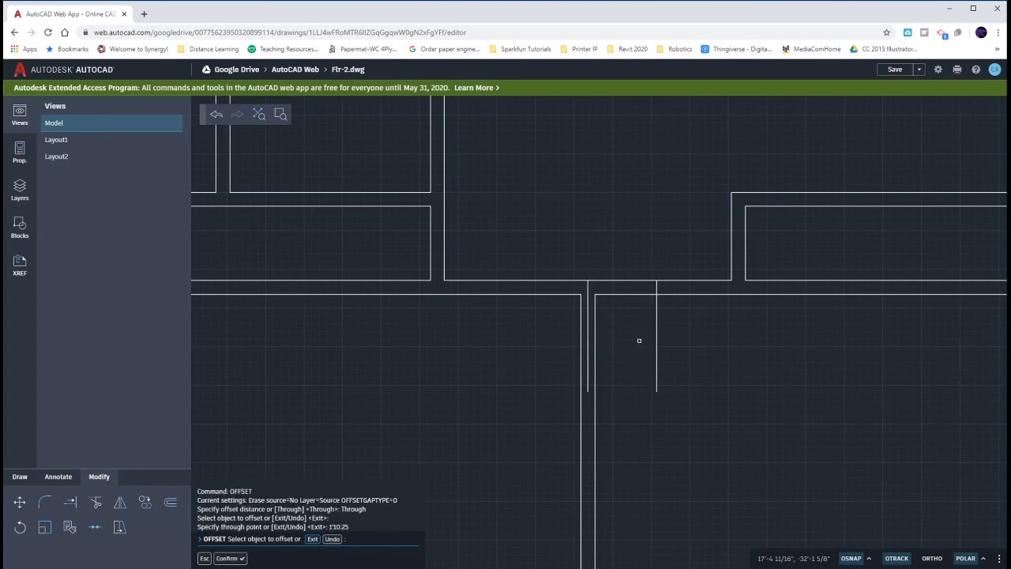
left_click(588, 327)
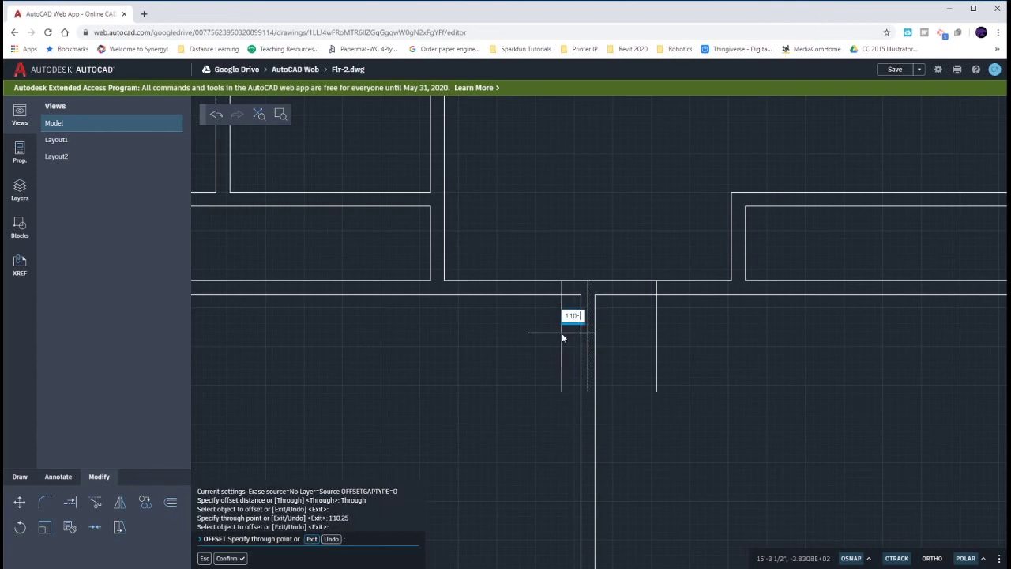
type("1'10-1/4")
key("Return")
key("Escape")
key("Escape")
Step: Trim the short wall segment closing the upper end of the small hallway closet's right-hand wall
scroll(695, 419, "down", 2)
middle_click_drag(617, 275, 648, 325)
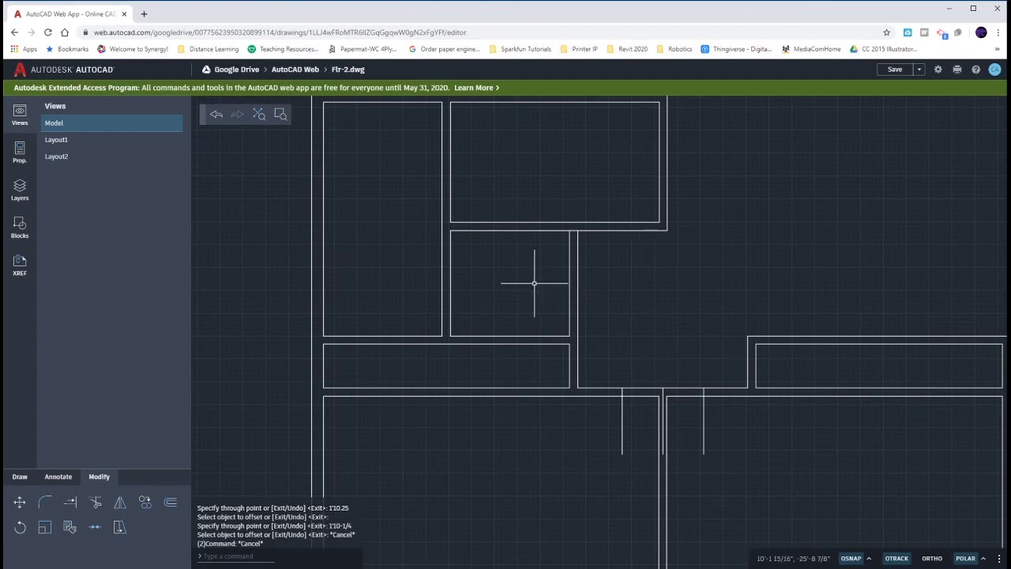
middle_click_drag(540, 294, 553, 341)
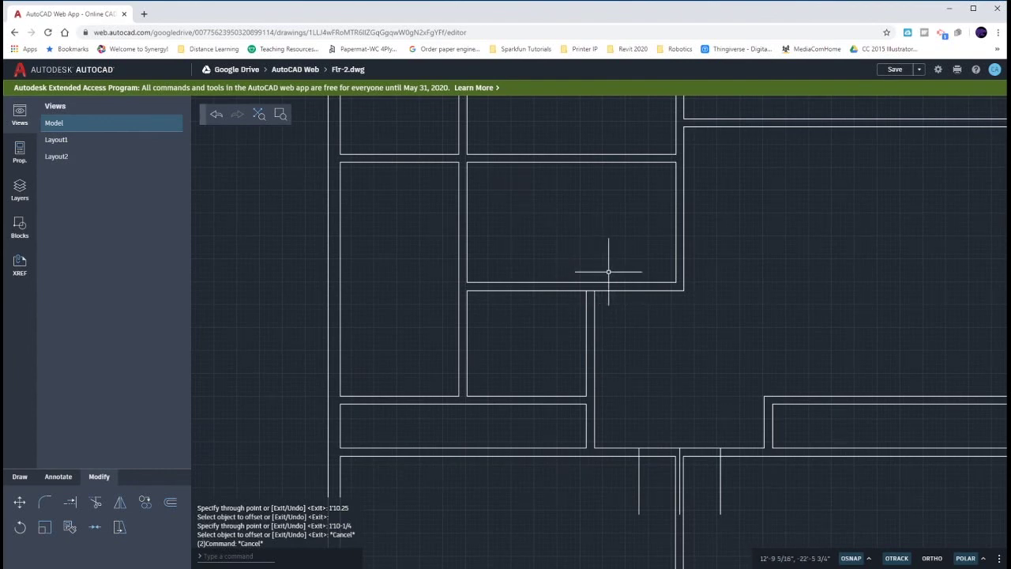
type("tr")
key("Return")
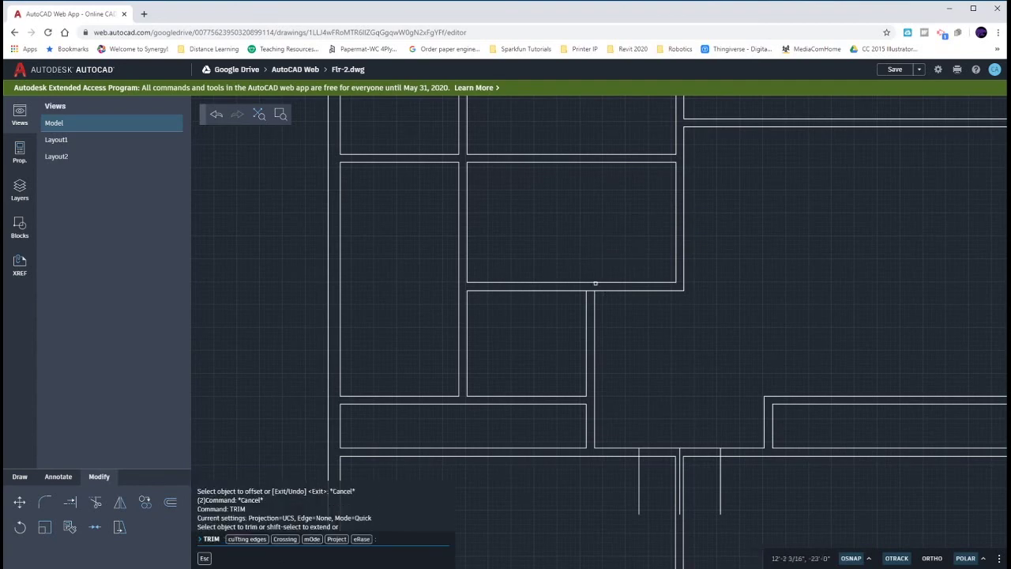
left_click(589, 292)
key("Escape")
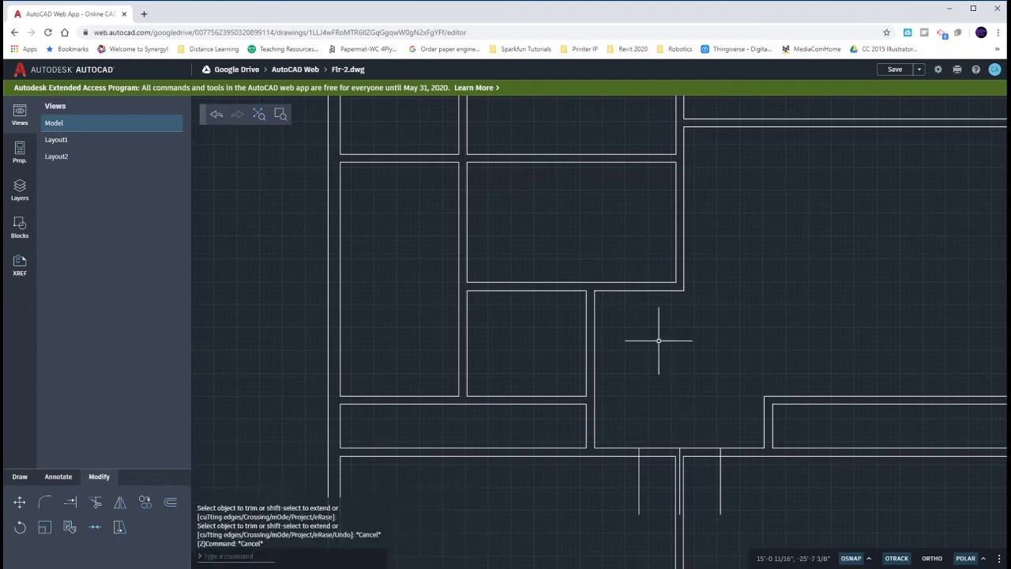
Step: Draw a short horizontal line from the midpoint of the small closet's inner right wall line out into the hallway
type("l")
key("Return")
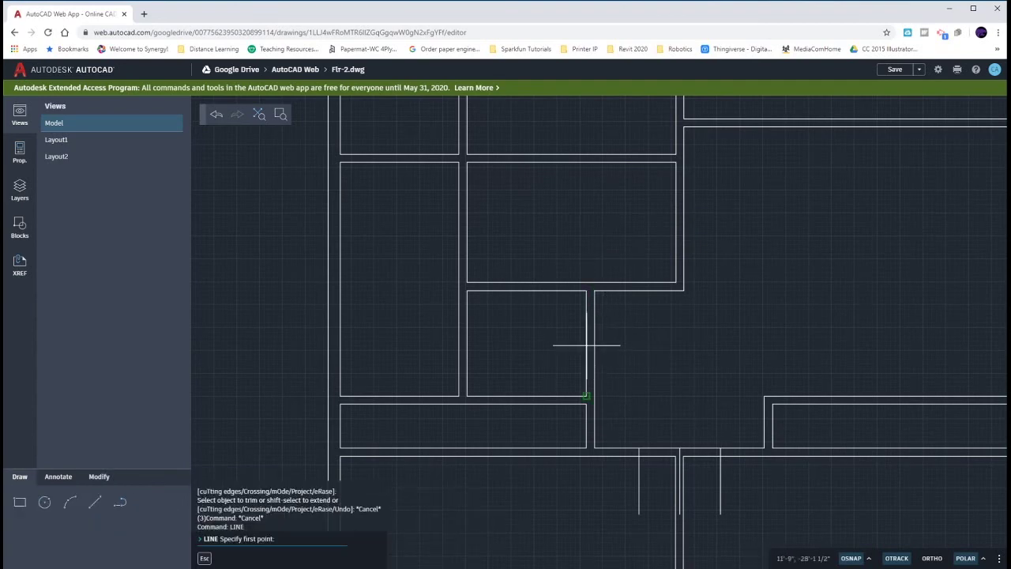
mouse_move(605, 393)
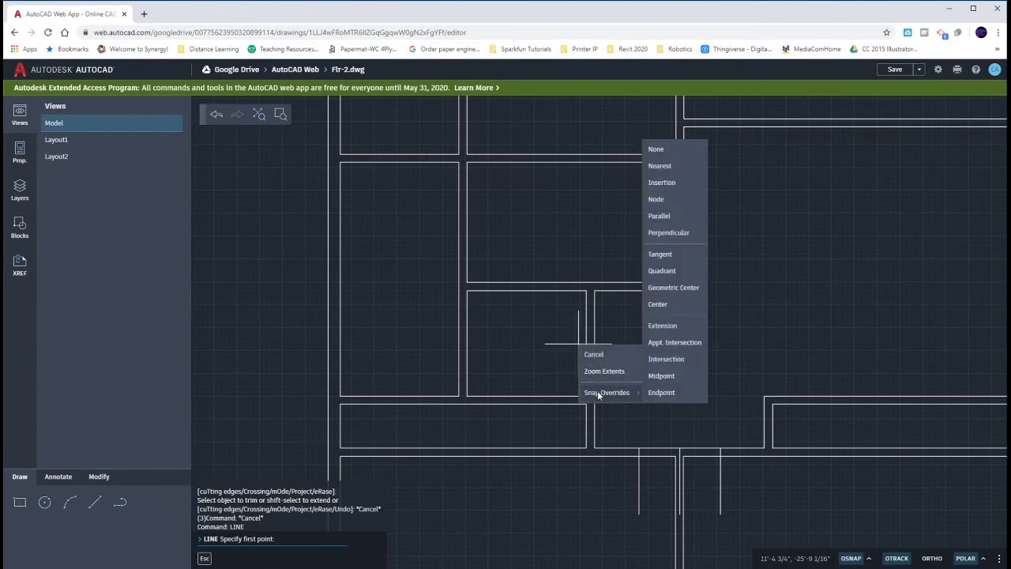
left_click(661, 376)
left_click(583, 344)
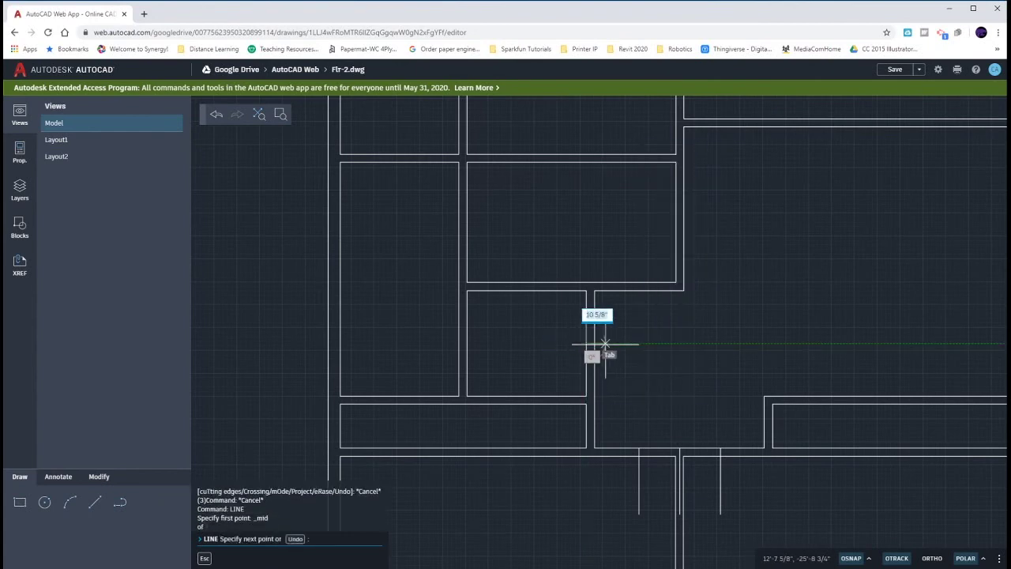
key("Escape")
key("Escape")
key("Escape")
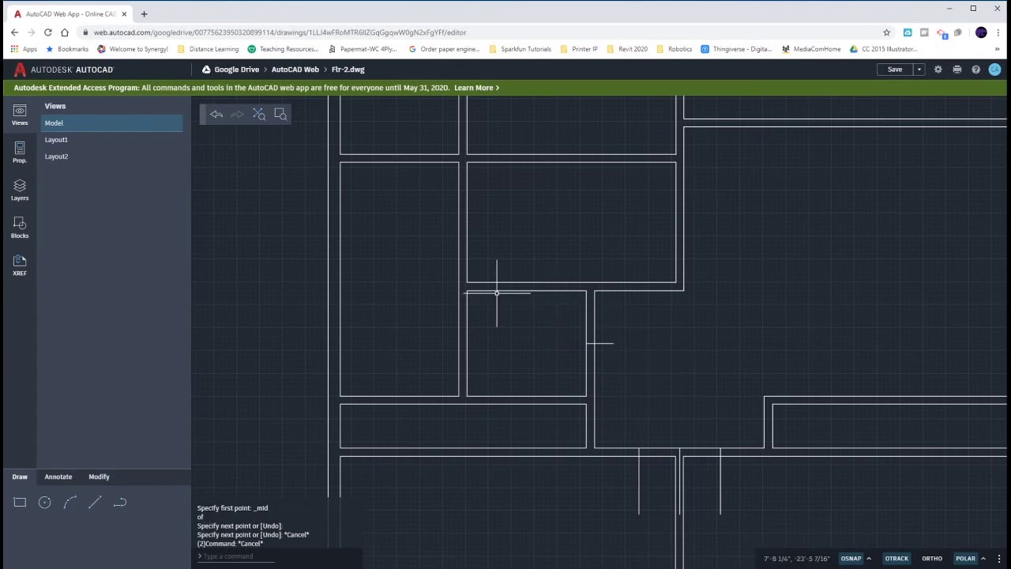
Step: Draw a 4 1/2" vertical line between the wall endpoints on the right side of the four-way wall junction near the left rooms
scroll(497, 292, "up", 3)
scroll(494, 289, "down", 5)
middle_click_drag(504, 231, 590, 360)
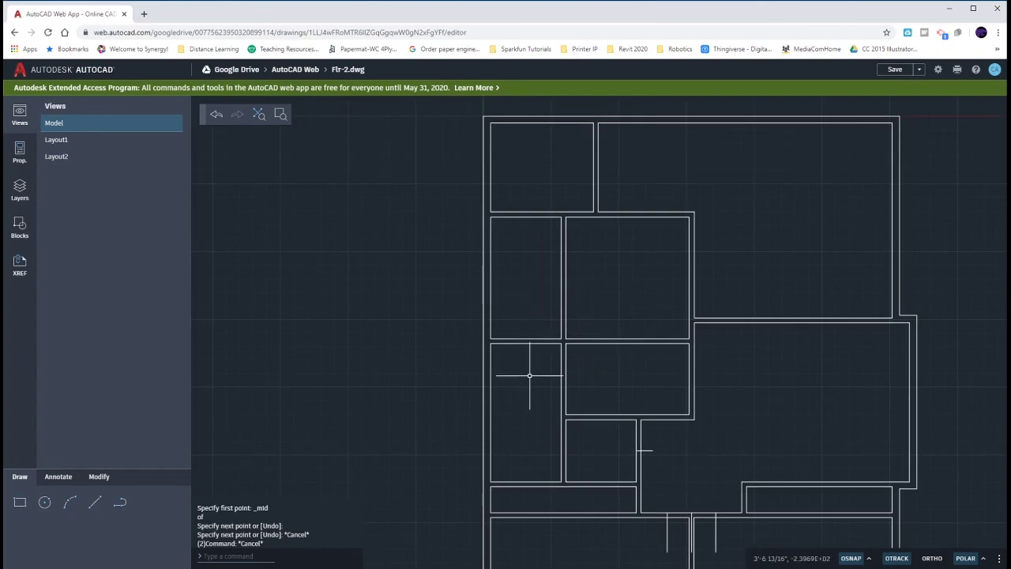
scroll(553, 338, "up", 4)
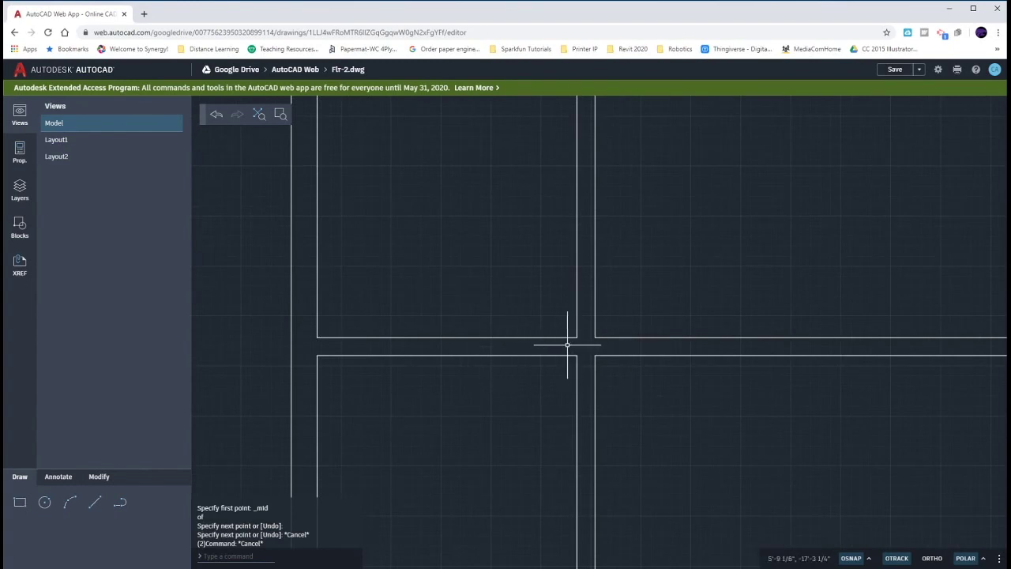
scroll(561, 339, "down", 4)
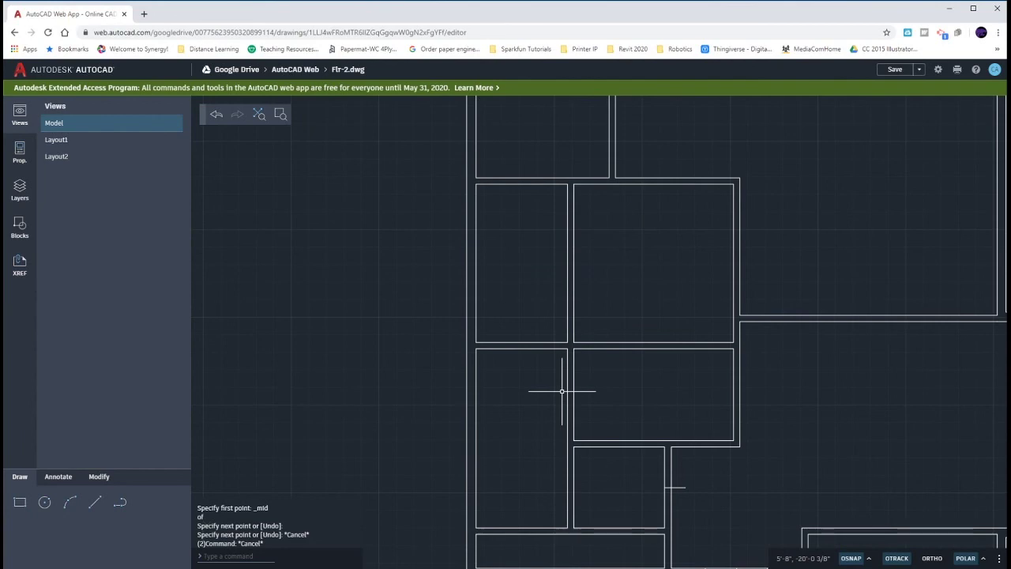
type("l")
key("Return")
scroll(570, 345, "up", 5)
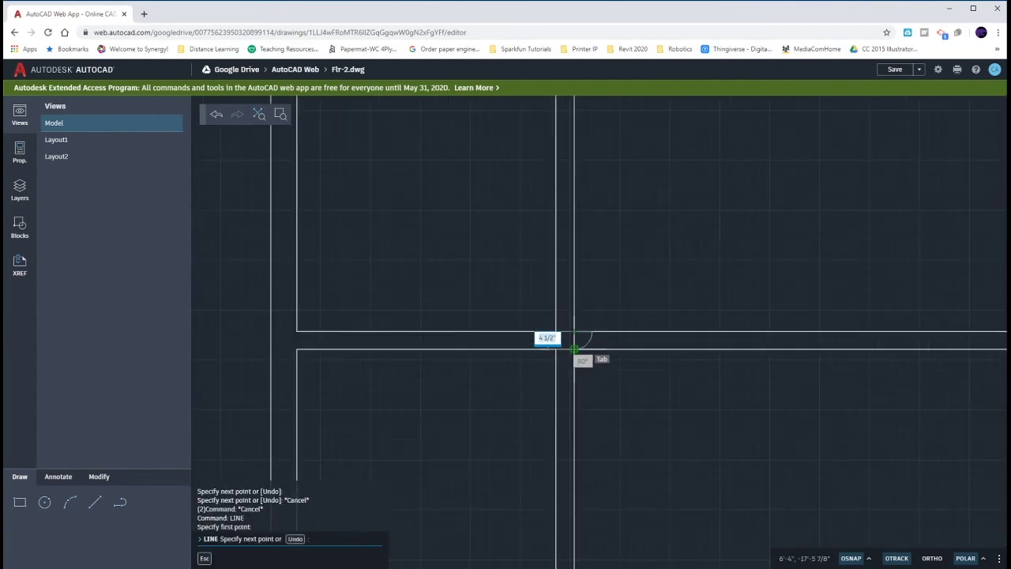
left_click(574, 332)
key("Escape")
Step: Draw a short horizontal line leftward from the midpoint of the vertical helper line at the four-way wall junction, and delete that helper
scroll(569, 380, "up", 1)
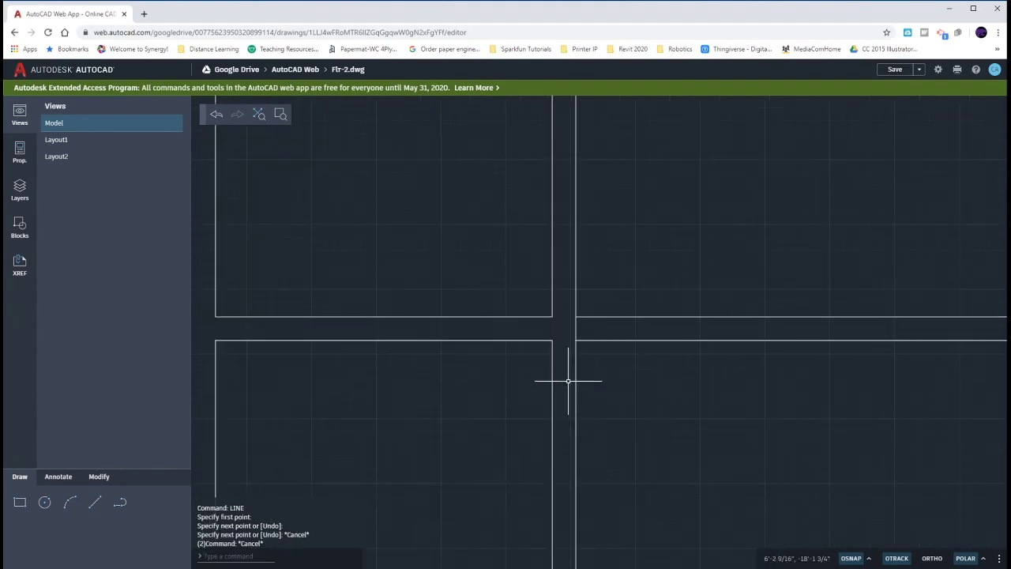
type("l")
key("Return")
right_click(568, 380)
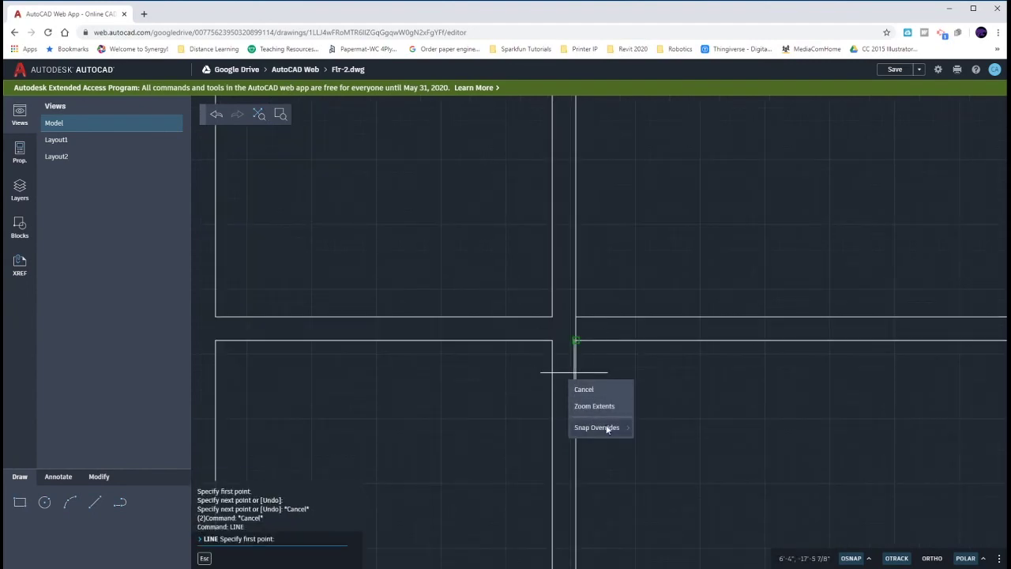
mouse_move(605, 427)
left_click(645, 416)
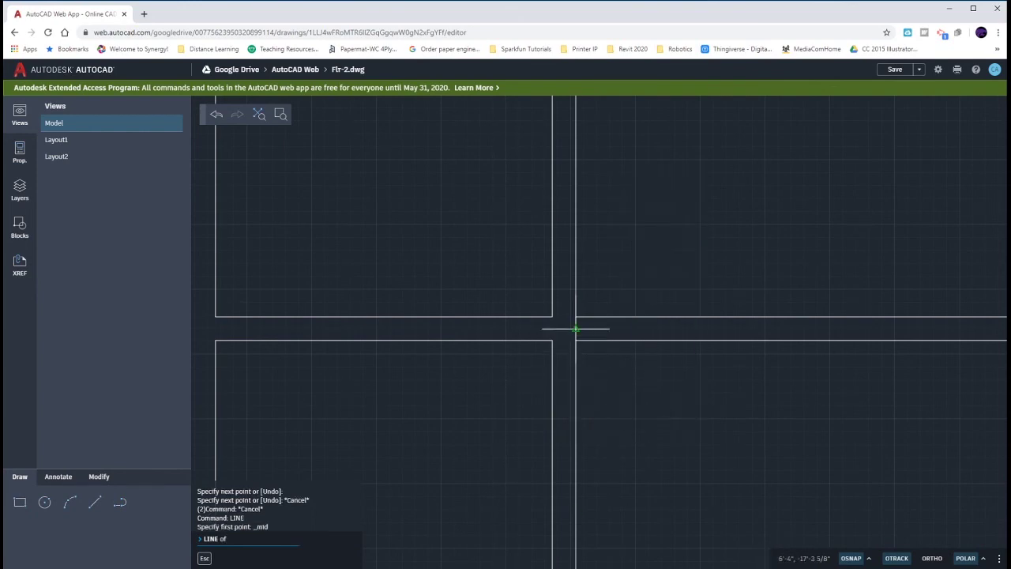
left_click(576, 329)
left_click(490, 328)
key("Escape")
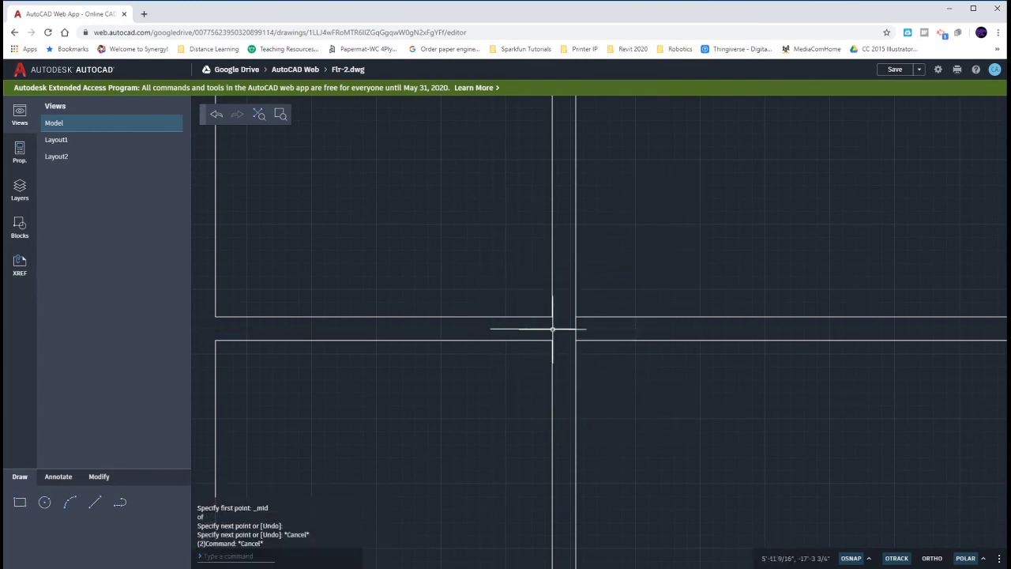
left_click(576, 328)
key("Delete")
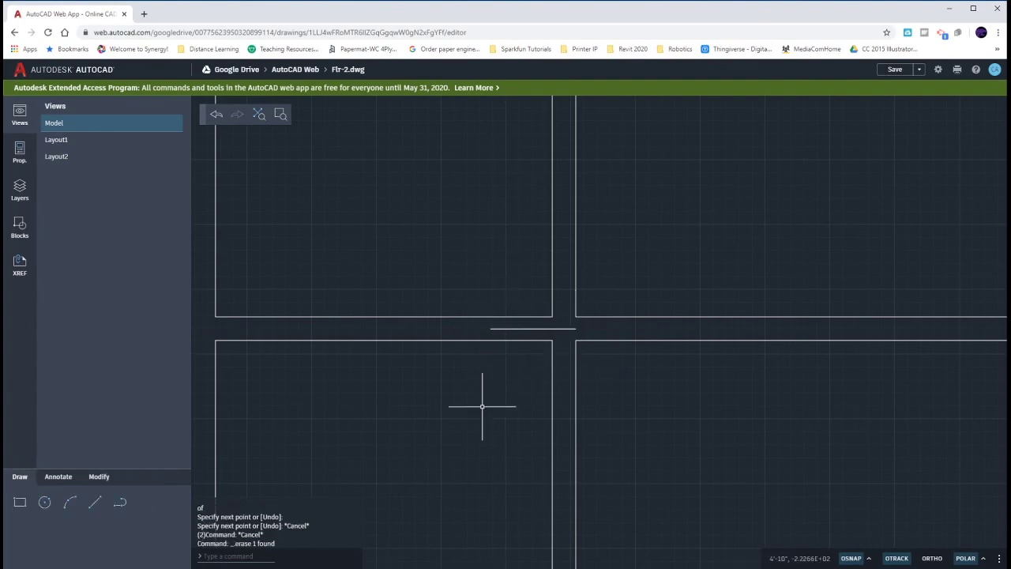
Step: Offset the short horizontal junction line 3'7" upward and 3'7" downward to mark the door centres of the two left rooms
scroll(484, 407, "down", 2)
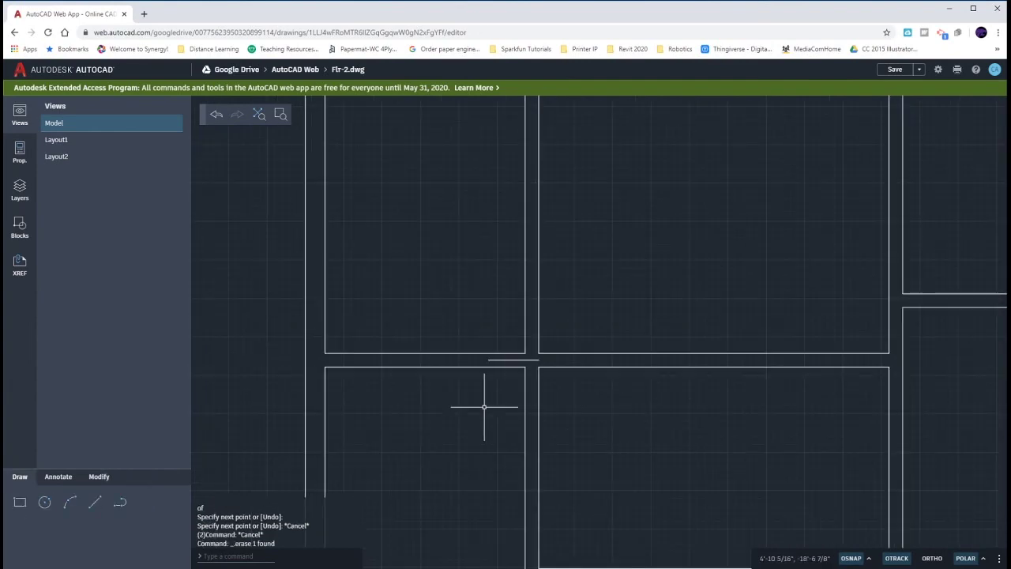
type("o")
key("Return")
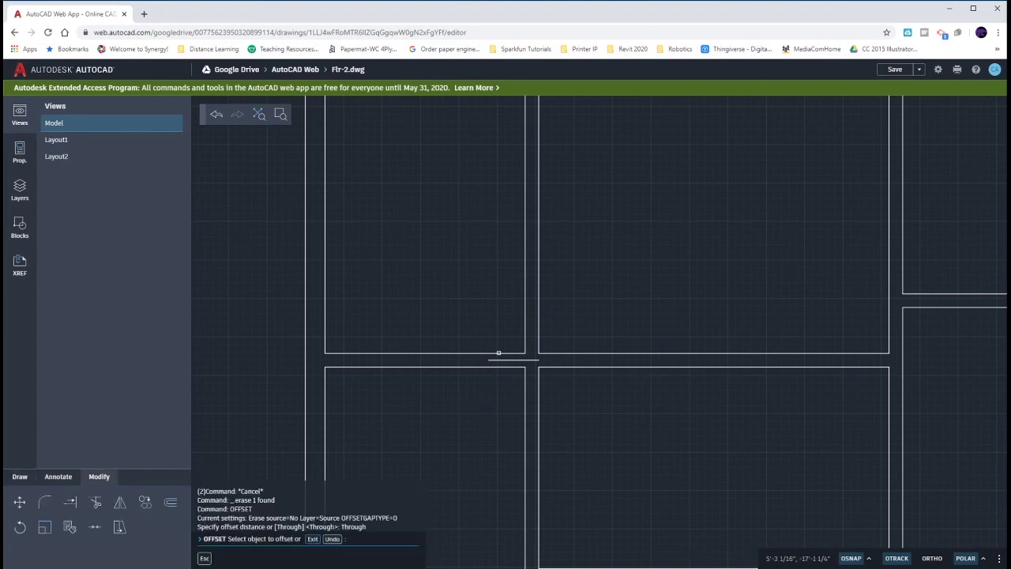
left_click(499, 361)
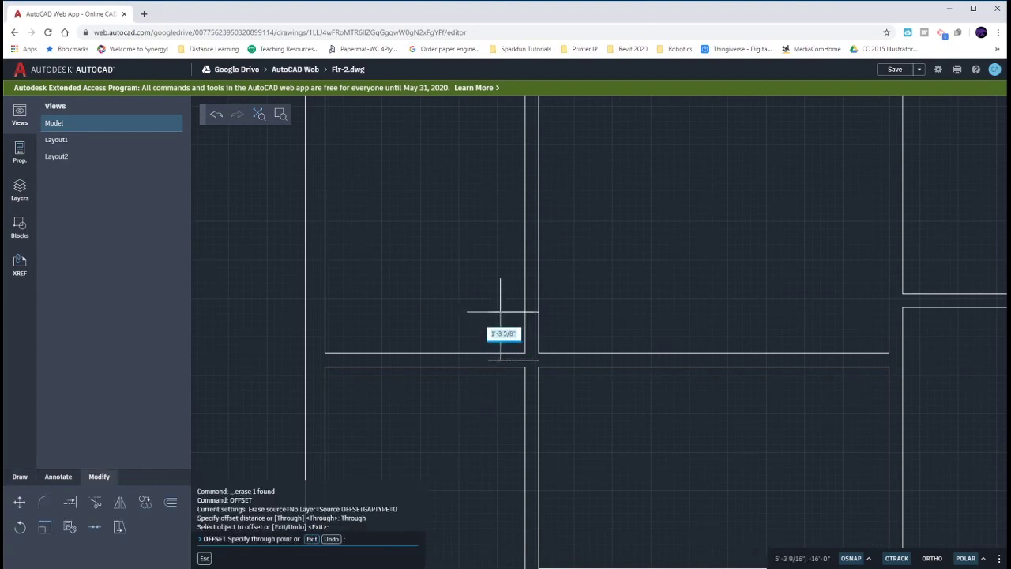
type("3'7")
key("Return")
left_click(514, 361)
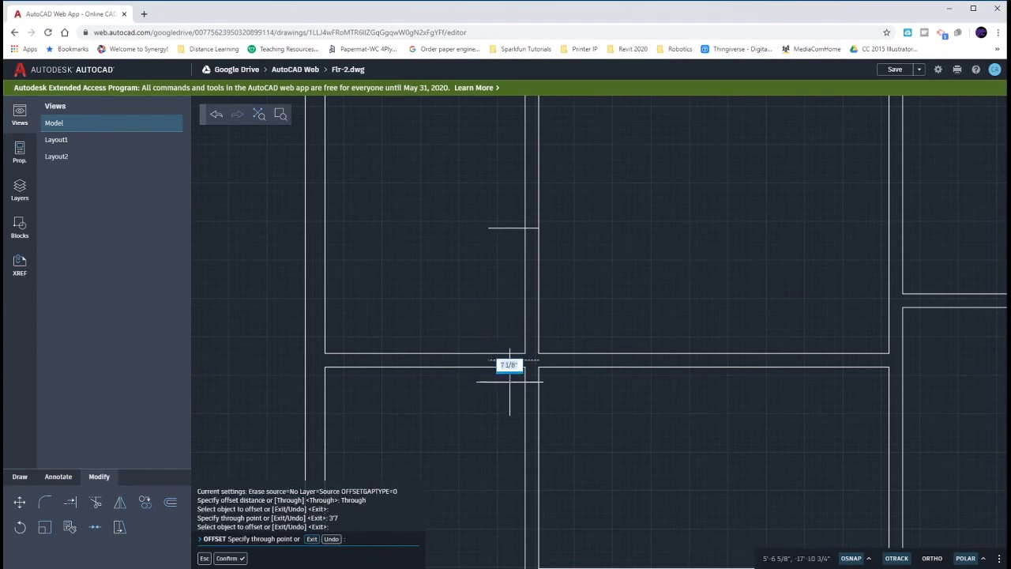
type("3")
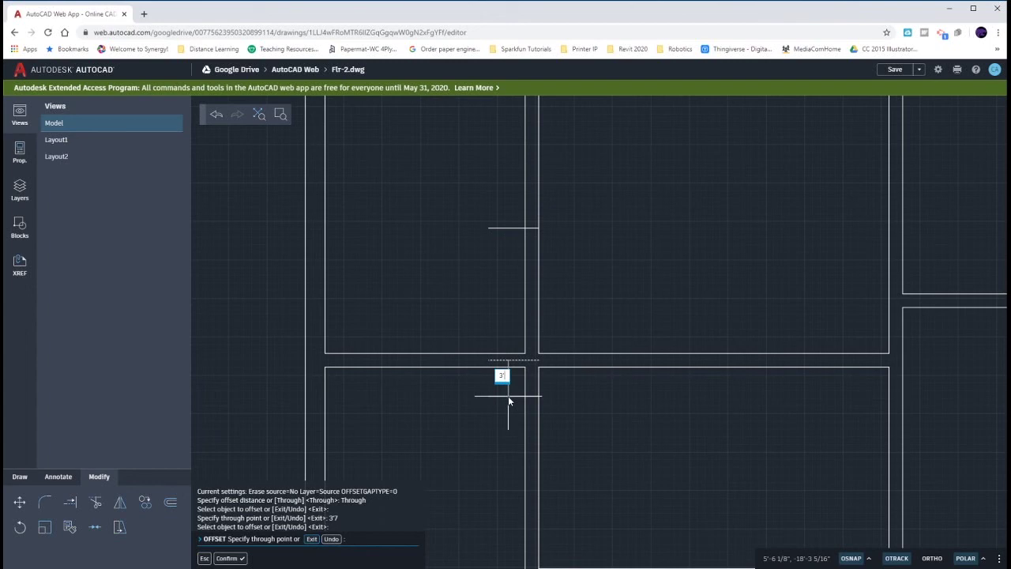
type("'7")
key("Return")
key("Escape")
Step: Delete the partition centre line between the two bedroom door centre lines below the hallway
scroll(668, 443, "down", 5)
scroll(618, 402, "up", 2)
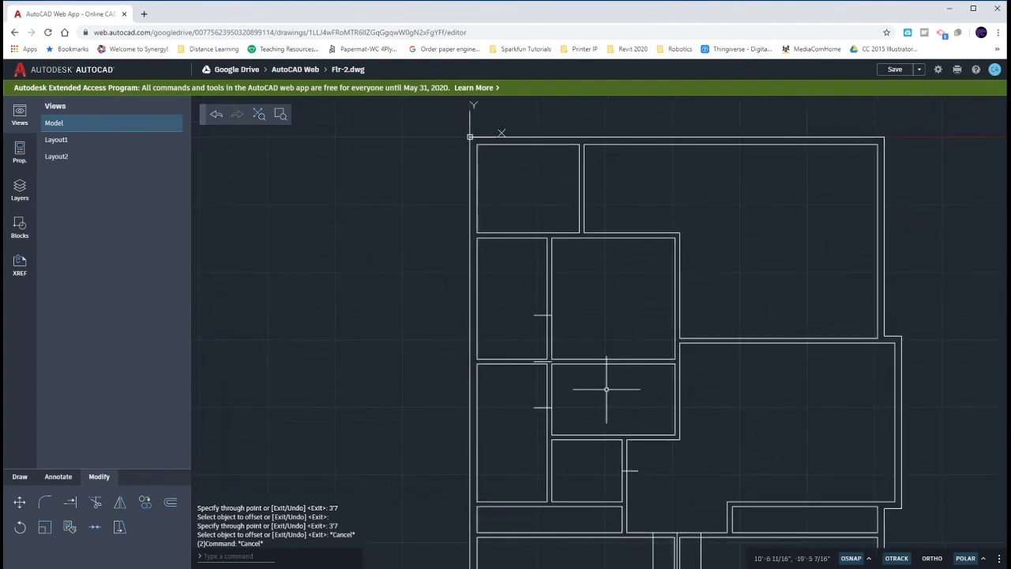
scroll(709, 463, "up", 6)
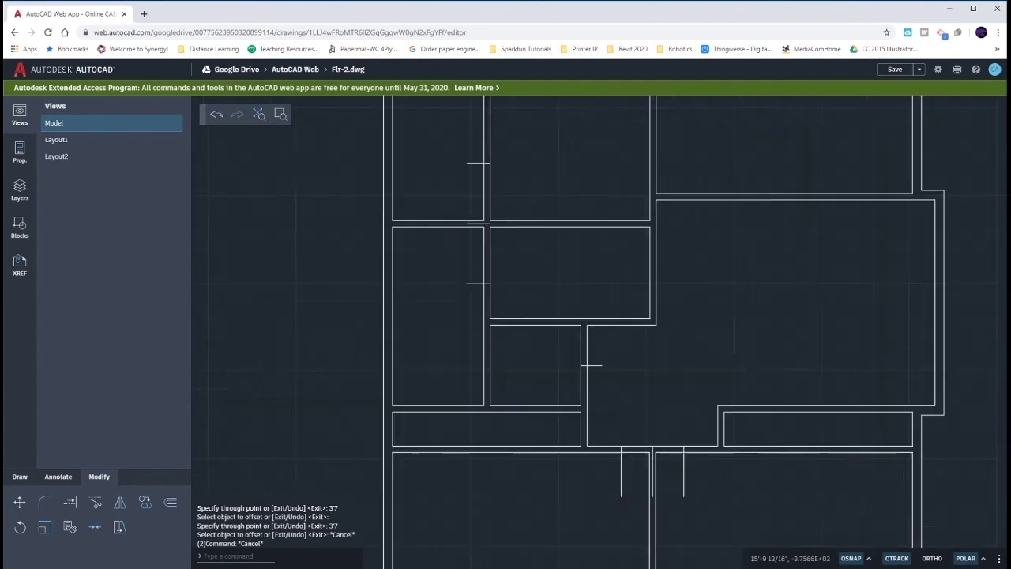
left_click(657, 445)
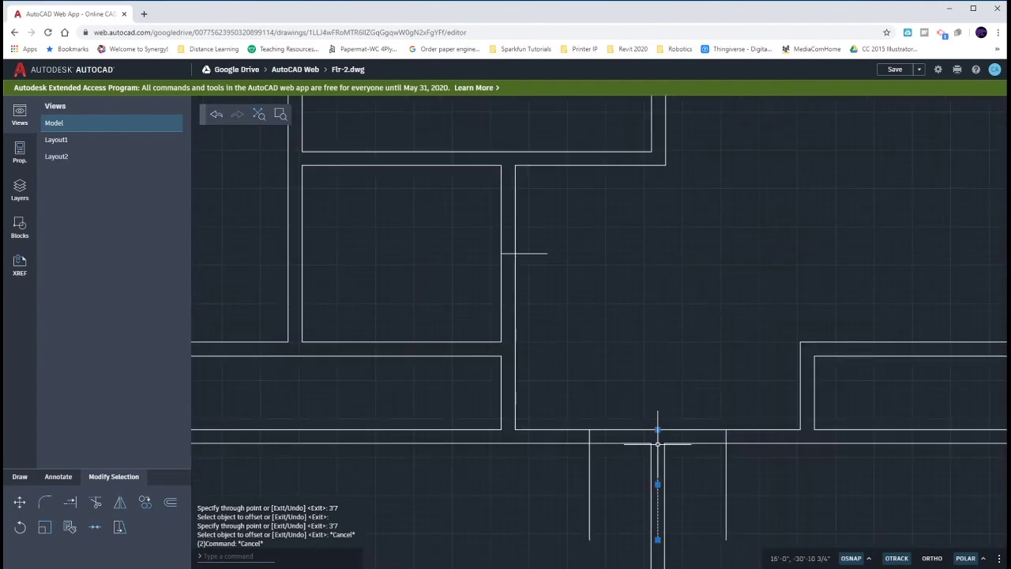
key("Delete")
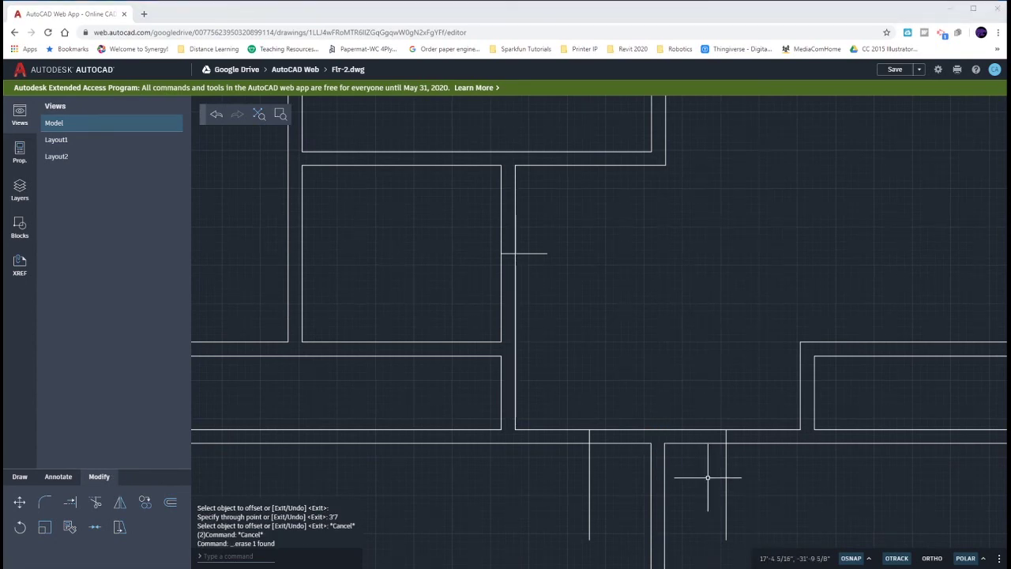
Step: Draw a short horizontal line rightward from the midpoint of the upper-left room's inner right wall line to mark its door centre
scroll(554, 394, "down", 3)
middle_click_drag(552, 290, 578, 390)
type("l")
key("Return")
right_click(541, 171)
mouse_move(561, 225)
left_click(624, 236)
left_click(554, 163)
left_click(575, 163)
key("Escape")
key("Escape")
Step: Offset the outer right wall line of the upper middle room 5'4" to the left to mark its door centre
type("o")
key("Return")
key("Return")
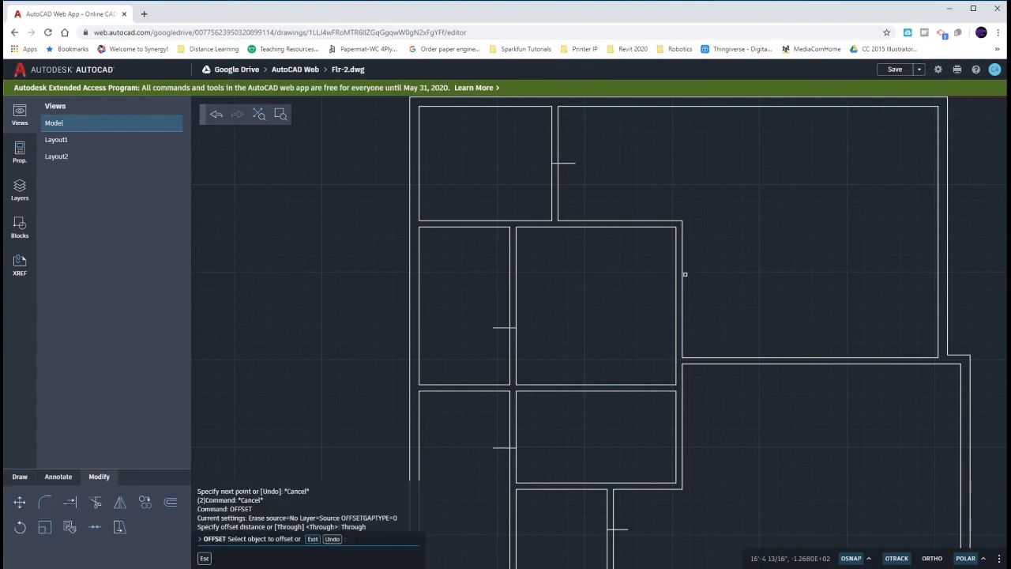
left_click(682, 276)
type("5'4")
key("Return")
key("Escape")
key("Escape")
middle_click_drag(655, 458, 649, 410)
Step: Offset the outer right wall line of the lower middle room to the left to mark its door centre
type("o")
key("Return")
key("Return")
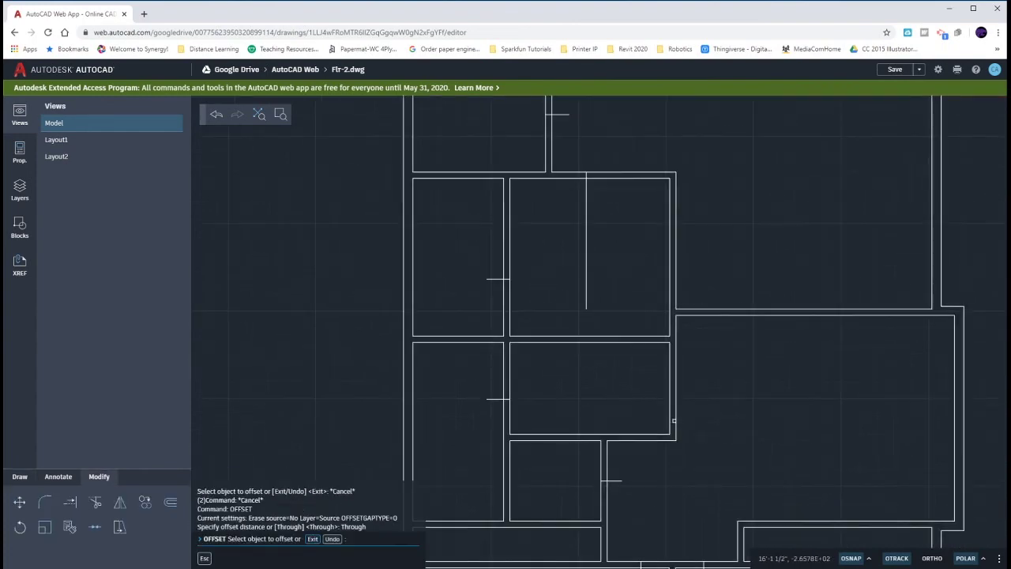
left_click(676, 420)
key("Return")
key("Escape")
key("Escape")
Step: Offset the lower right exterior wall line 3'7" inward, and offset the resulting line another 5'6" to the left
middle_click_drag(822, 495, 734, 329)
type("o")
key("Return")
key("Return")
left_click(854, 447)
type("3'7")
key("Return")
left_click(793, 446)
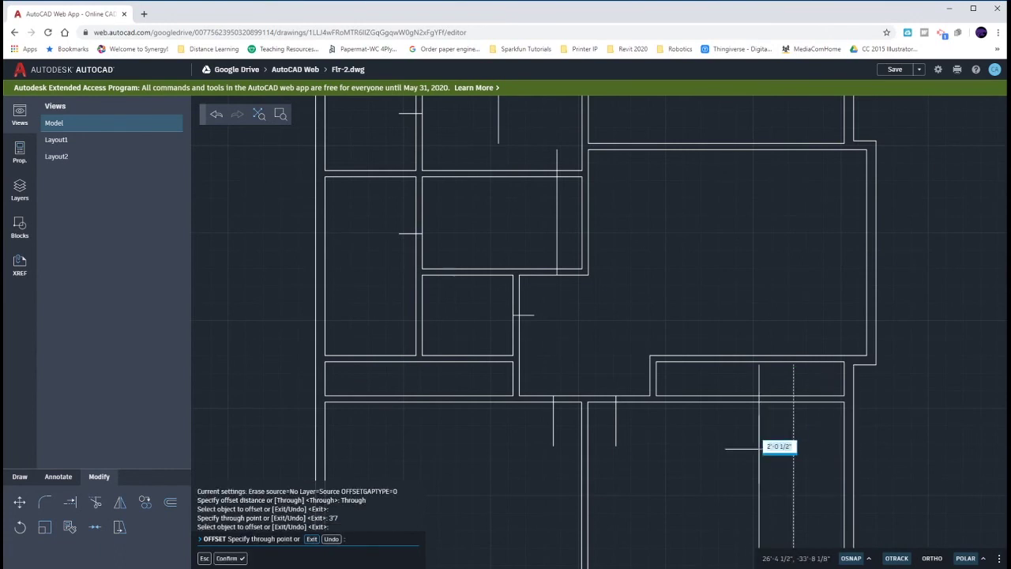
type("5'6")
key("Return")
Step: Offset the left exterior wall line 3'7" inward, and offset the resulting line another 5'6" to the right
left_click(317, 452)
type("3'7")
key("Return")
left_click(374, 451)
type("5'6")
key("Return")
key("Escape")
key("Escape")
Step: Offset the upper right exterior wall line 2'10.125" inward to mark the door centre of the large upper room
scroll(686, 302, "down", 3)
middle_click_drag(686, 302, 555, 425)
scroll(622, 309, "up", 2)
type("o")
key("Return")
key("Return")
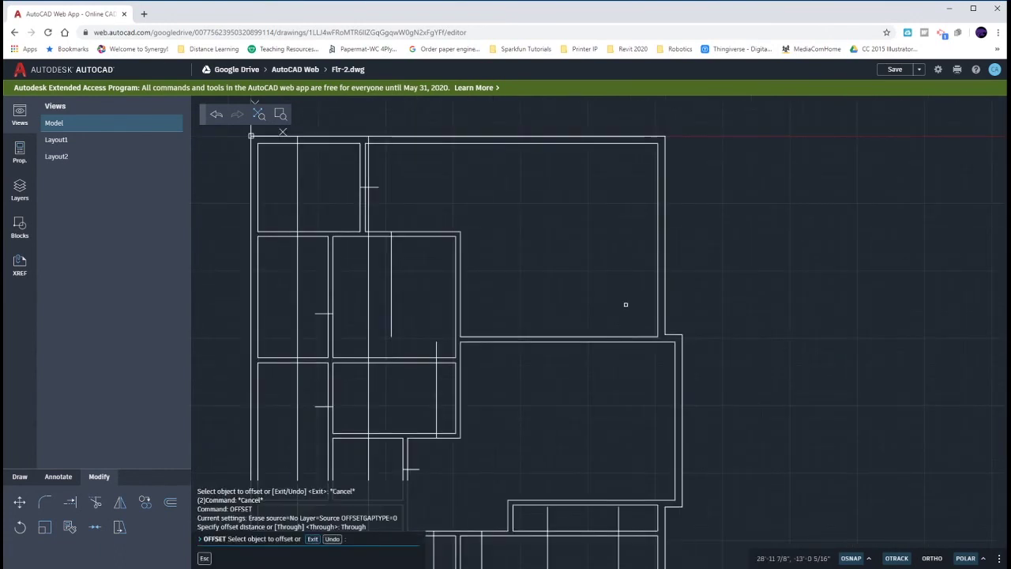
left_click(666, 299)
type("2'10.125")
key("Return")
key("Escape")
key("Escape")
key("Escape")
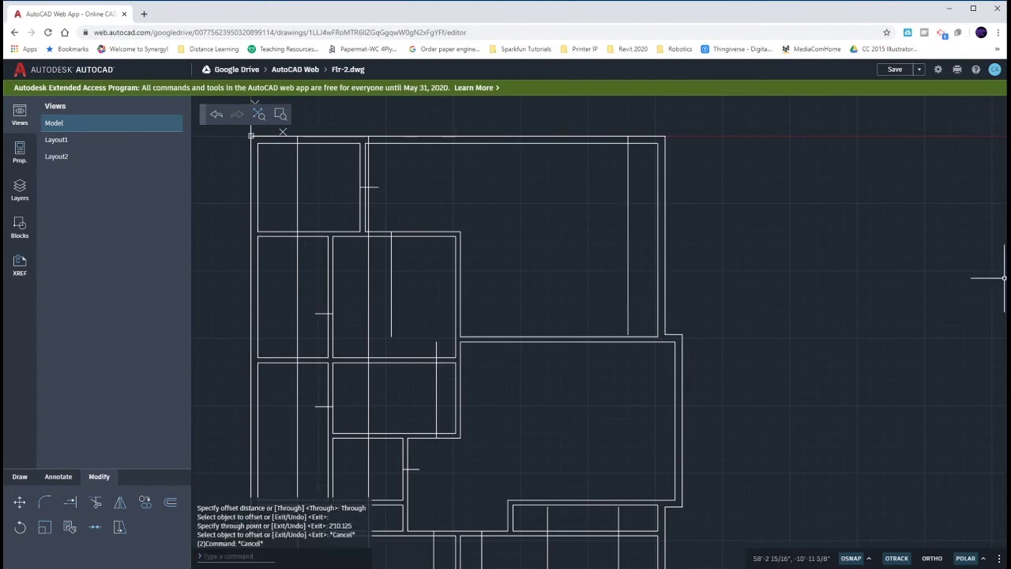
Step: Extend the large upper room's door centre line across its bottom wall, trim it at the wall, and delete the leftover upper piece
type("ex")
key("Return")
left_click(628, 332)
left_click(629, 316, "shift")
key("Escape")
key("Escape")
key("Escape")
left_click_drag(608, 109, 639, 169)
key("Delete")
Step: Offset the door centre line in the large upper room's bottom wall 1'4" to each side to form the door jambs
scroll(600, 366, "up", 3)
scroll(601, 365, "up", 1)
left_click(662, 306)
type("1'4")
key("Return")
left_click(662, 307)
type("1'4")
key("Return")
key("Escape")
key("Escape")
key("Escape")
Step: Trim the wall lines between the jambs to open the doorway in the large upper room's bottom wall
type("tr")
key("Return")
left_click_drag(665, 294, 659, 318)
key("Escape")
key("Escape")
key("Escape")
Step: Offset the upper middle room's door centre line 16" to each side
scroll(659, 307, "down", 3)
type("o")
key("Return")
key("Return")
left_click(539, 314)
type("16")
key("Return")
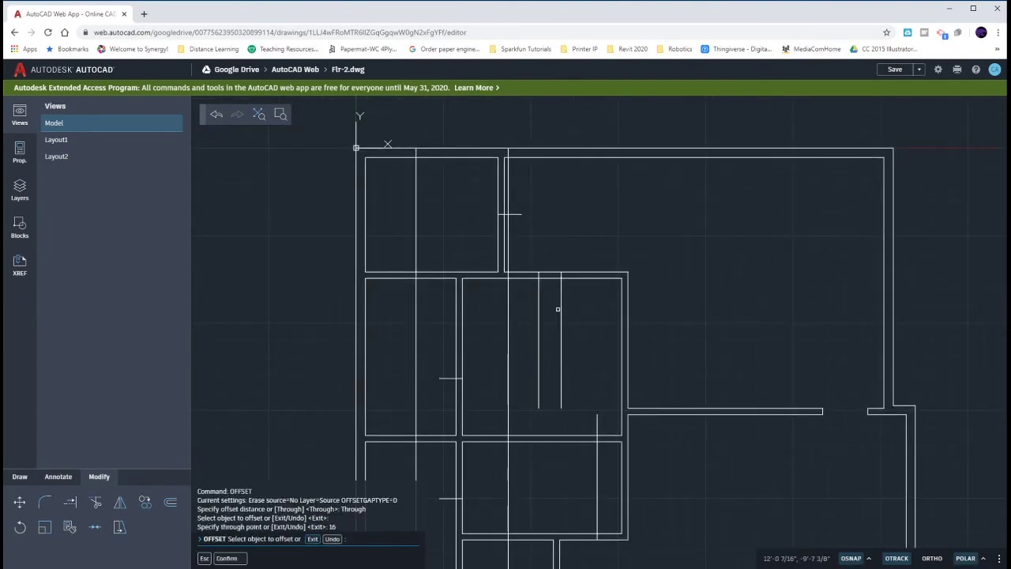
left_click(539, 308)
type("16")
key("Return")
key("Escape")
key("Escape")
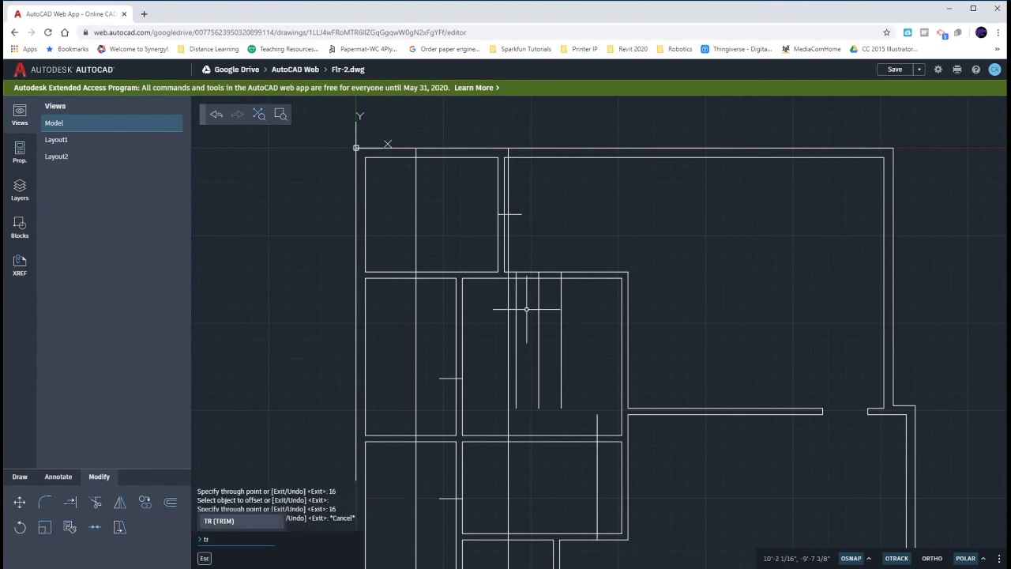
Step: Trim the offset lines back to the upper middle room's top wall and cut out the wall between them
key("Return")
left_click_drag(512, 309, 569, 307)
left_click_drag(532, 267, 541, 282)
key("Escape")
key("Escape")
key("Escape")
Step: Offset the short horizontal door centre line on the upper-left room's right wall 1'2" upward and downward
scroll(491, 212, "up", 3)
type("o")
key("Return")
key("Return")
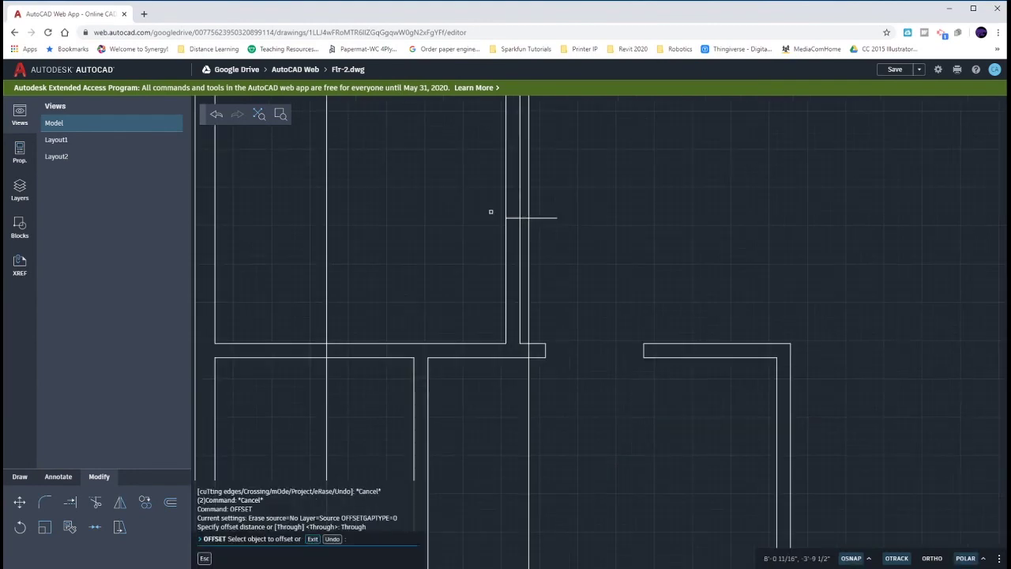
key("Return")
left_click(538, 218)
type("1'2")
key("Return")
left_click(533, 219)
type("1'2")
key("Return")
key("Escape")
Step: Trim the wall lines between the jambs to open the doorway in the upper-left room's right wall
type("tr")
key("Return")
key("Return")
mouse_move(547, 167)
left_mouse_down()
mouse_move(545, 269)
mouse_move(512, 219)
mouse_move(526, 172)
left_mouse_up()
key("Escape")
key("Escape")
key("Escape")
Step: Trim the two long vertical centre lines at the long lower-left closet's bottom wall and erase their upper parts
scroll(646, 279, "down", 3)
middle_click_drag(609, 393, 656, 360)
scroll(580, 350, "down", 3)
middle_click_drag(556, 458, 552, 313)
type("tr")
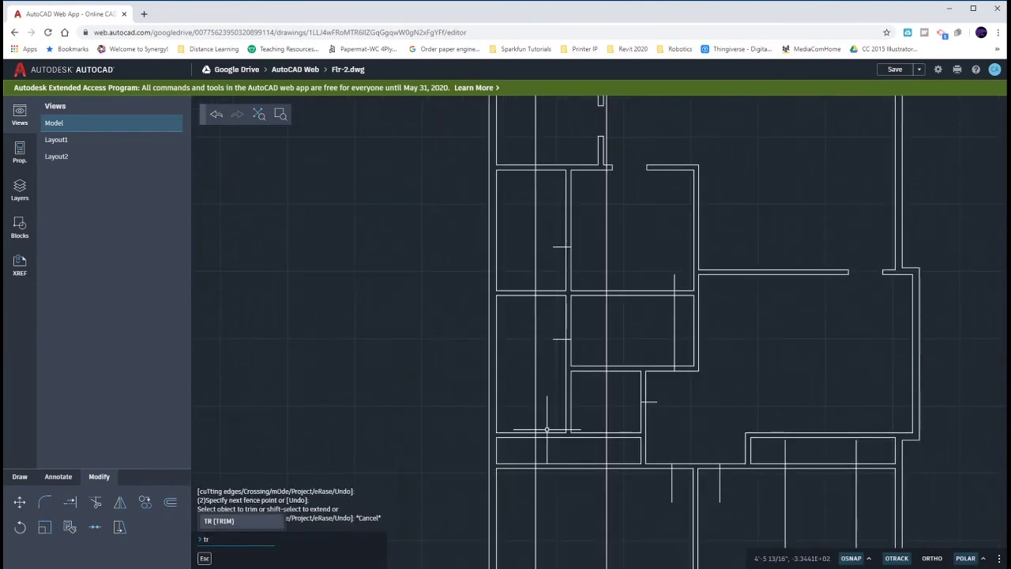
key("Return")
left_click(536, 450)
left_click(607, 451)
key("Escape")
key("Escape")
key("Escape")
left_click(607, 416)
key("Delete")
left_click(536, 407)
key("Delete")
middle_click_drag(603, 500, 588, 370)
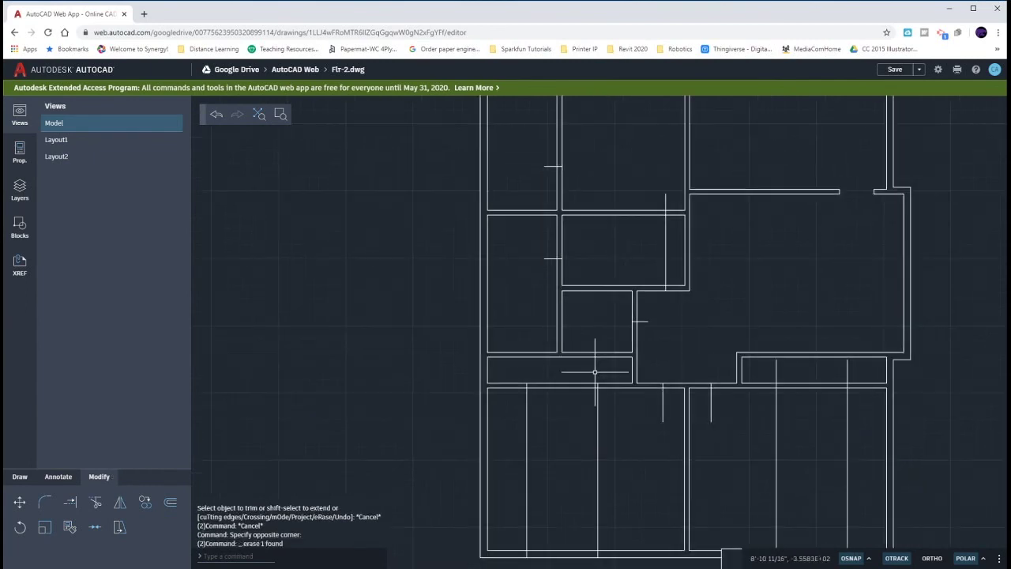
Step: Erase the centre-line parts below the lower-left closet's bottom wall and offset the remaining short lines 2.5' to each side
type("tr")
key("Escape")
left_click_drag(510, 474, 623, 542)
key("Delete")
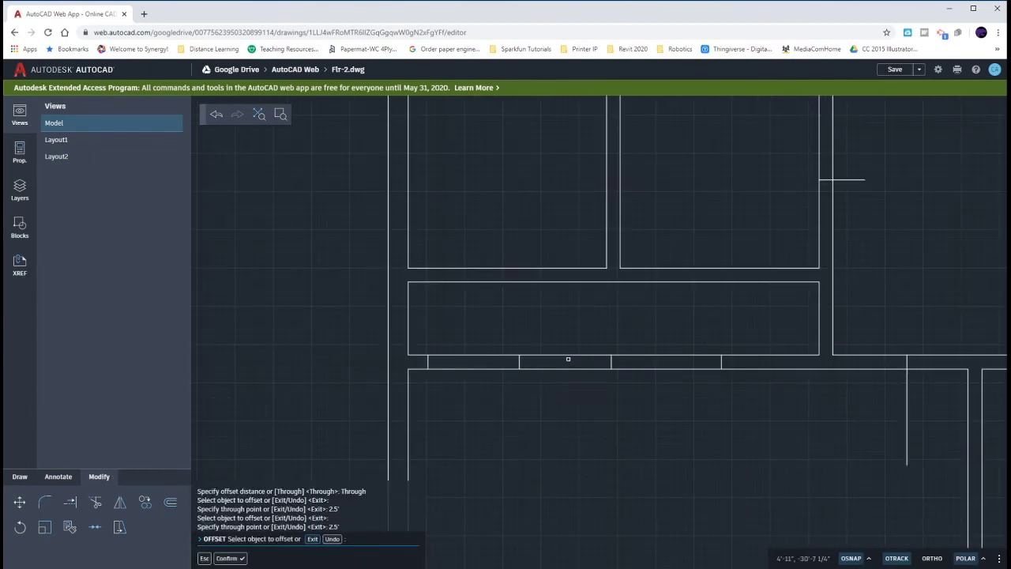
key("Escape")
key("Escape")
key("Escape")
Step: Trim the bottom wall of the lower-left closet between the jamb lines to open both closet doorways
type("tr")
key("Return")
mouse_move(750, 339)
left_mouse_down()
mouse_move(490, 367)
mouse_move(728, 364)
left_mouse_up()
key("Escape")
key("Escape")
key("Escape")
middle_click_drag(788, 399, 541, 330)
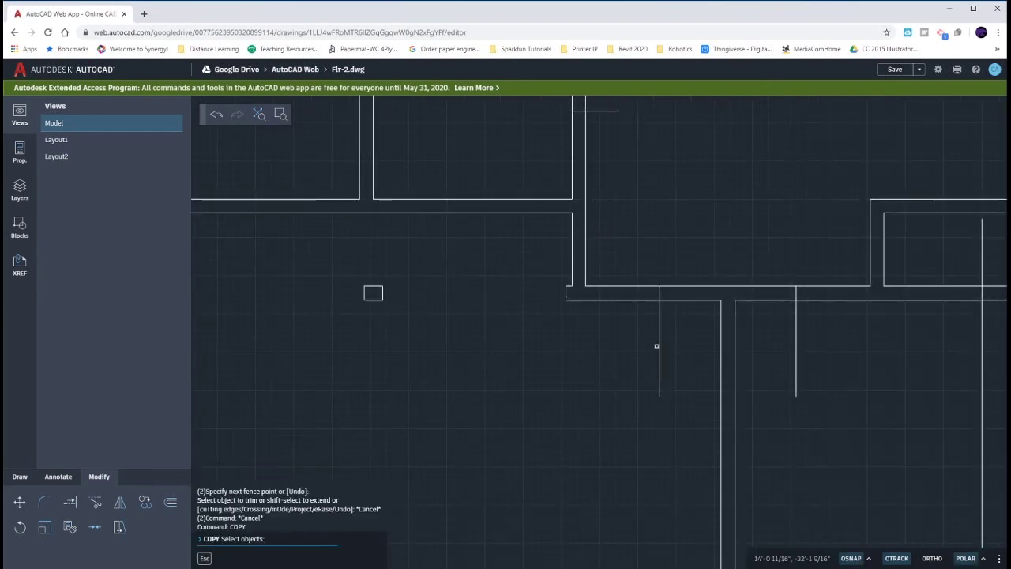
key("Return")
left_click(847, 424)
key("Escape")
Step: Offset the two vertical door centre lines flanking the wall between the lower rooms 1'4" to each side
type("o")
key("Return")
key("Return")
left_click(795, 379)
type("1'4")
key("Return")
left_click(796, 378)
type("1'4")
key("Return")
left_click(661, 358)
type("1'4")
key("Return")
key("Escape")
Step: Trim the jamb lines back to the wall and cut the two door openings beside the wall between the lower rooms
type("tr")
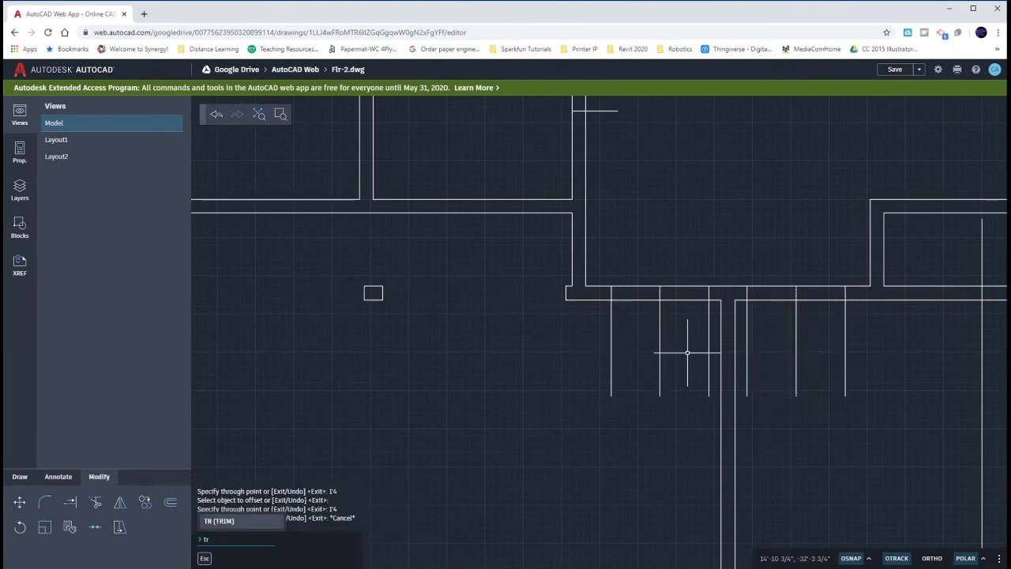
key("Return")
left_click_drag(677, 320, 662, 291)
mouse_move(775, 276)
left_mouse_down()
mouse_move(817, 290)
mouse_move(817, 278)
left_mouse_up()
left_click_drag(868, 347, 743, 345)
key("Escape")
key("Escape")
key("Escape")
Step: Copy the lower-right closet's two door centre lines 2.5' to each side
middle_click_drag(861, 352, 456, 283)
left_click(830, 355)
left_click(491, 306)
type("co")
key("Return")
left_click(663, 316)
type("2.5'")
key("Return")
type("2.5'")
key("Return")
key("Escape")
Step: Trim the excess centre and jamb lines and cut the closet door openings in the lower-right closet's bottom wall
type("tr")
key("Return")
mouse_move(878, 189)
left_mouse_down()
mouse_move(484, 187)
mouse_move(542, 248)
mouse_move(625, 202)
left_mouse_up()
mouse_move(716, 192)
left_mouse_down()
mouse_move(818, 215)
mouse_move(825, 192)
left_mouse_up()
left_click_drag(879, 273, 473, 271)
left_click_drag(565, 226, 783, 226)
key("Escape")
key("Escape")
key("Escape")
Step: Offset the short horizontal door centre line on the small central room's right wall 1'4" upward and downward
scroll(734, 241, "down", 5)
middle_click_drag(685, 321, 735, 453)
scroll(569, 297, "up", 4)
key("Escape")
type("o")
key("Return")
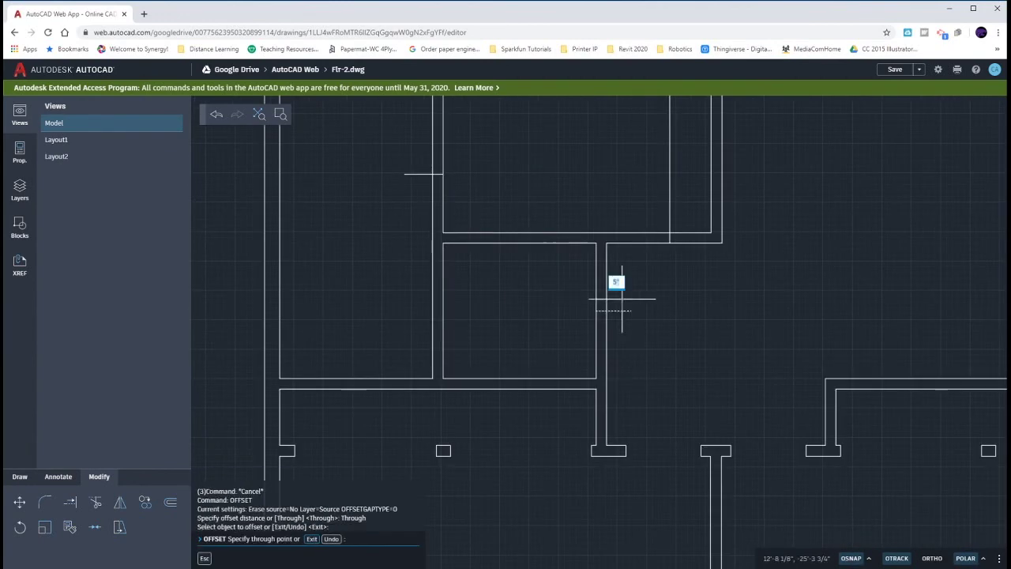
left_click(621, 310)
type("1'4")
key("Return")
key("Escape")
key("Escape")
Step: Trim the jamb lines back to the wall and cut the door opening in the small central room's right wall
type("tr")
key("Return")
left_click_drag(619, 264, 617, 357)
mouse_move(611, 327)
left_mouse_down()
mouse_move(587, 296)
mouse_move(582, 321)
left_mouse_up()
key("Escape")
key("Escape")
key("Escape")
key("Escape")
Step: Copy the two short horizontal door centre lines on the left rooms' right walls 1'2" upward and downward
middle_click_drag(508, 222, 677, 460)
left_click_drag(585, 424, 583, 387)
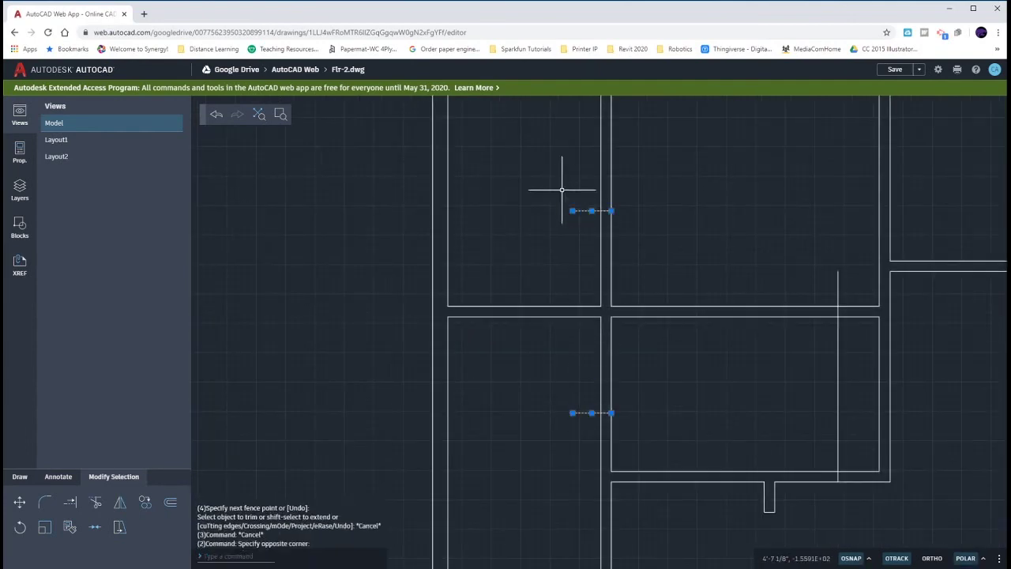
type("co")
key("Return")
left_click(541, 264)
type("1'2")
key("Return")
type("1'2")
key("Return")
key("Escape")
key("Escape")
key("Escape")
Step: Trim the jamb lines back to the walls and cut the door openings in the right walls of both left rooms
type("tr")
key("Return")
left_click_drag(586, 162, 586, 258)
left_click_drag(587, 357, 586, 465)
left_click_drag(588, 430, 633, 395)
left_click_drag(635, 237, 575, 186)
left_click(606, 412)
key("Escape")
key("Escape")
Step: Trim the vertical door centre line in the room above the small central room to its bottom wall and erase the upper remainder
middle_click_drag(696, 381, 561, 343)
key("Return")
left_click(704, 325)
key("Escape")
key("Escape")
left_click_drag(716, 253, 683, 245)
key("Delete")
Step: Offset the short door centre line in that room's bottom wall 1'4" toward the room's right wall
left_click_drag(687, 422, 722, 465)
type("o")
key("Return")
key("Return")
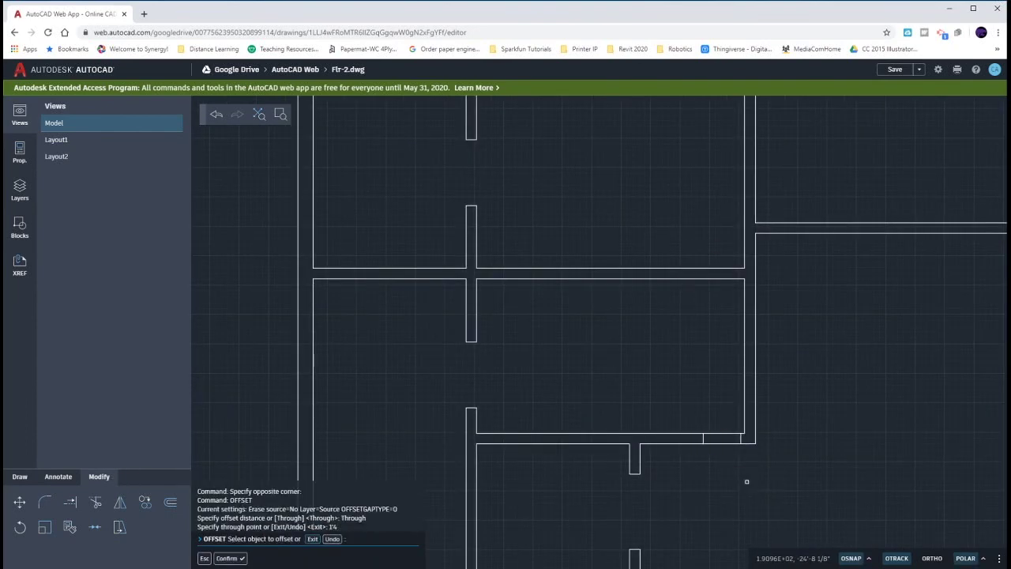